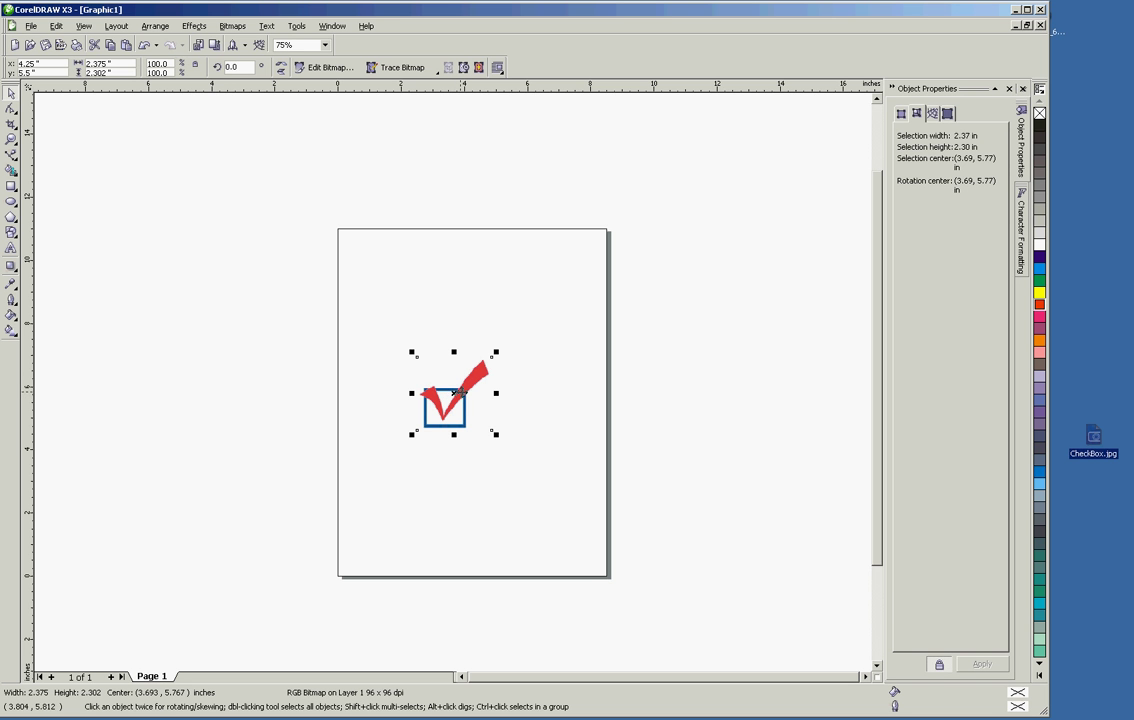
- Examine the imported check box bitmap up close to judge its pixelated edges, and deselect it
left_click(527, 398)
left_click(459, 404)
scroll(459, 404, "up", 5)
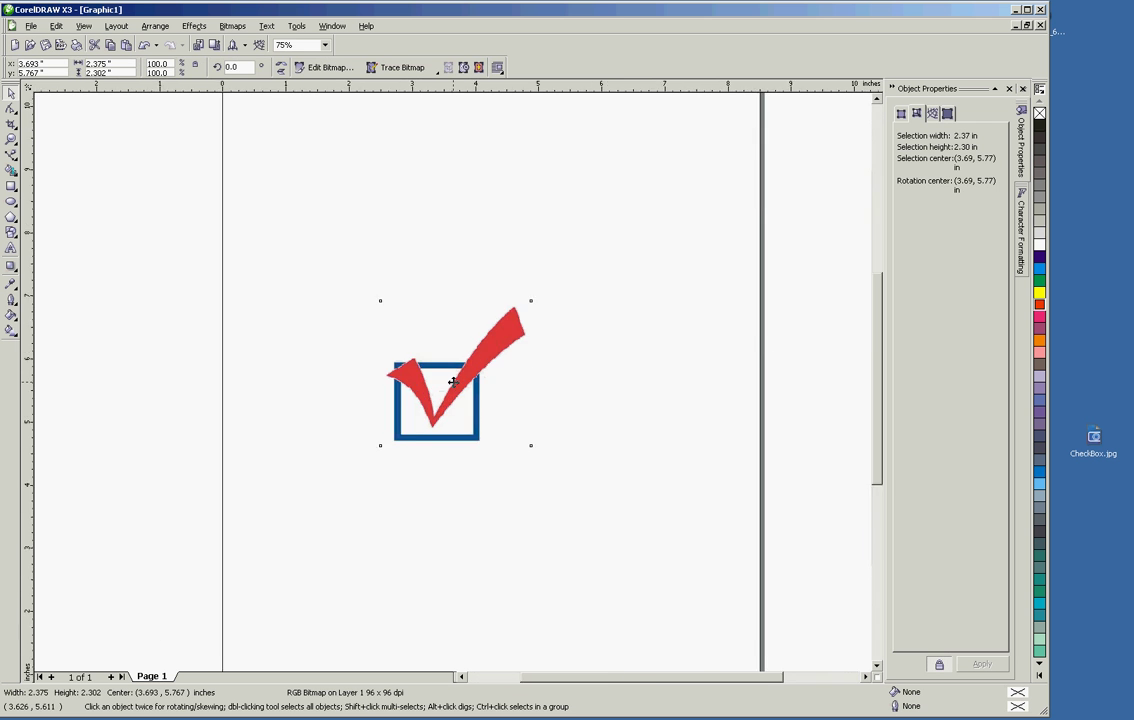
scroll(453, 382, "up", 2)
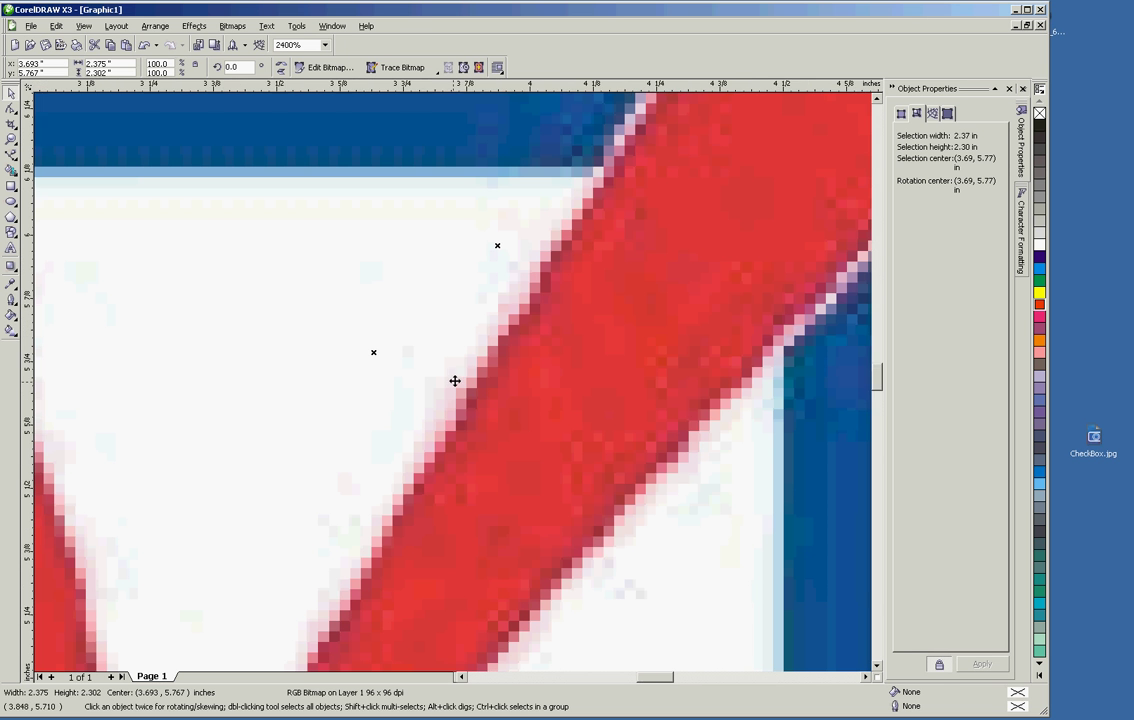
scroll(455, 380, "down", 3)
scroll(452, 381, "down", 1)
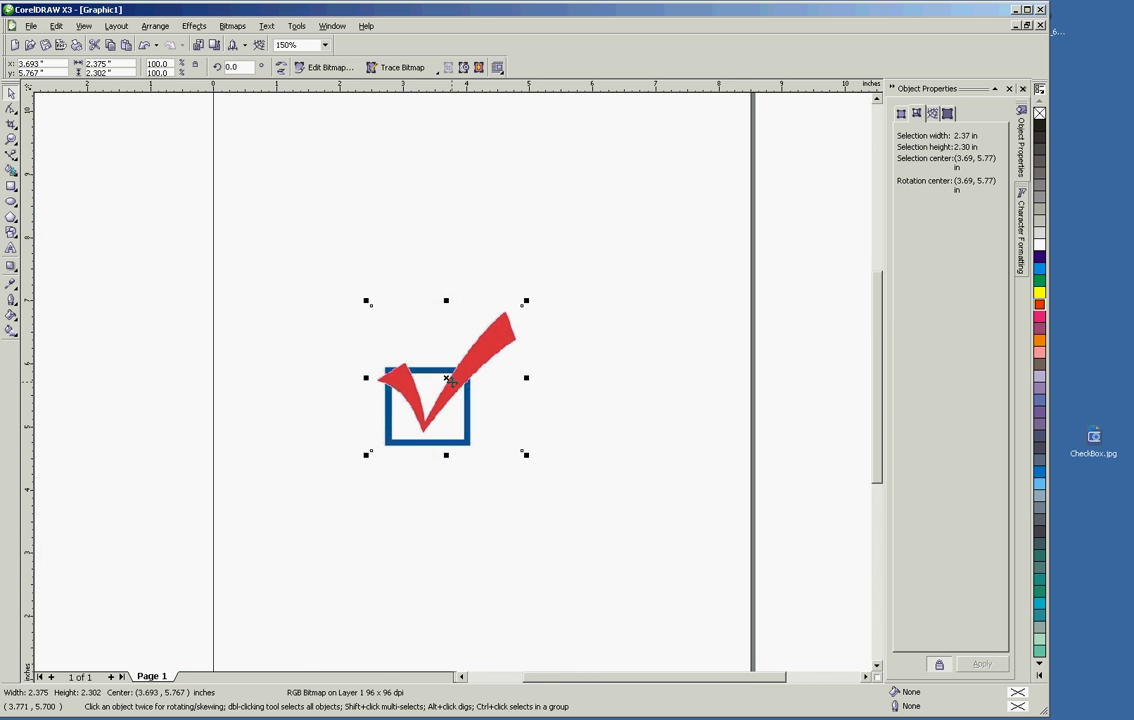
scroll(450, 380, "down", 1)
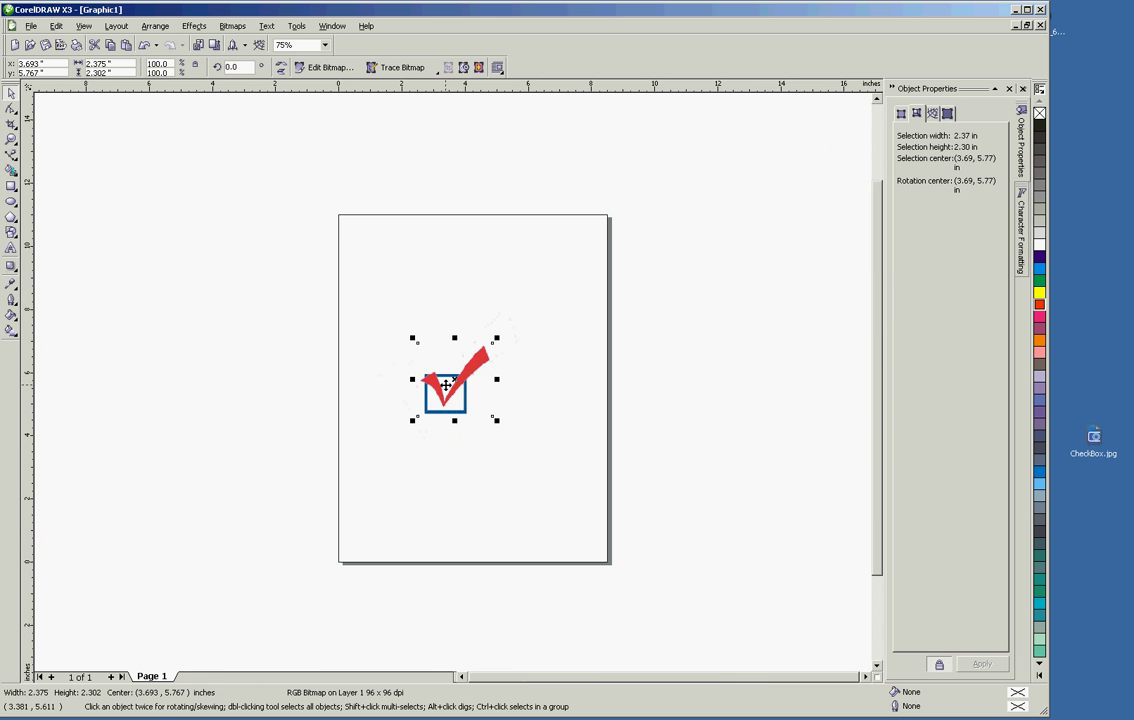
scroll(440, 383, "up", 1)
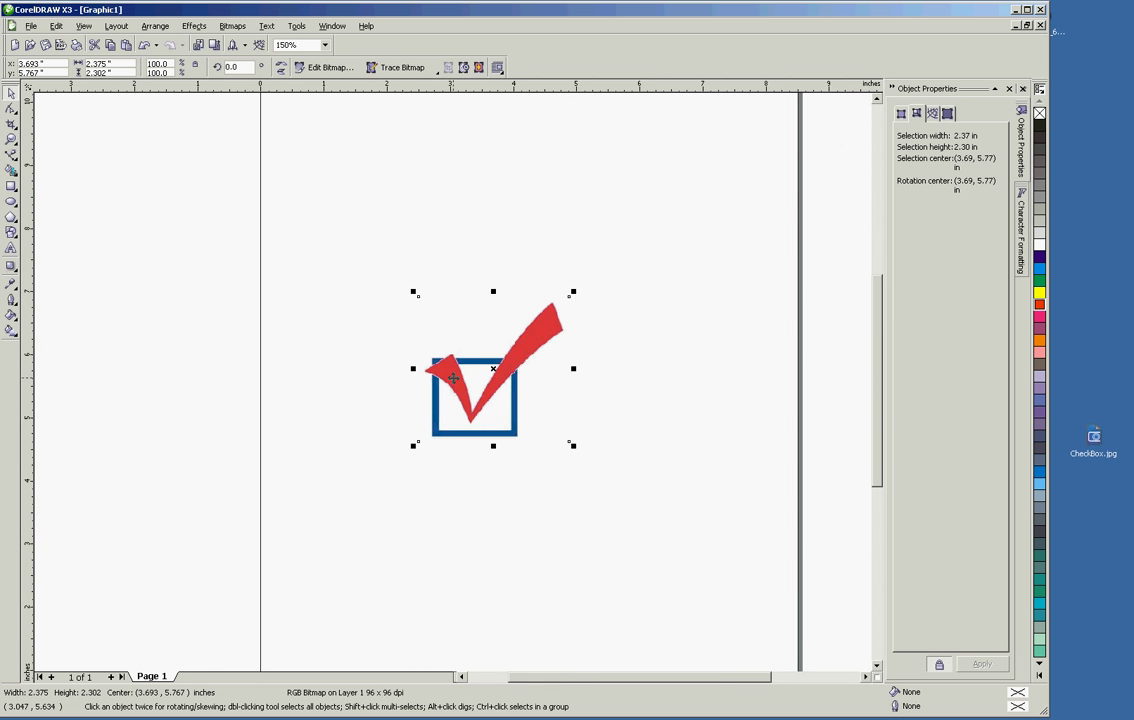
scroll(452, 380, "up", 1)
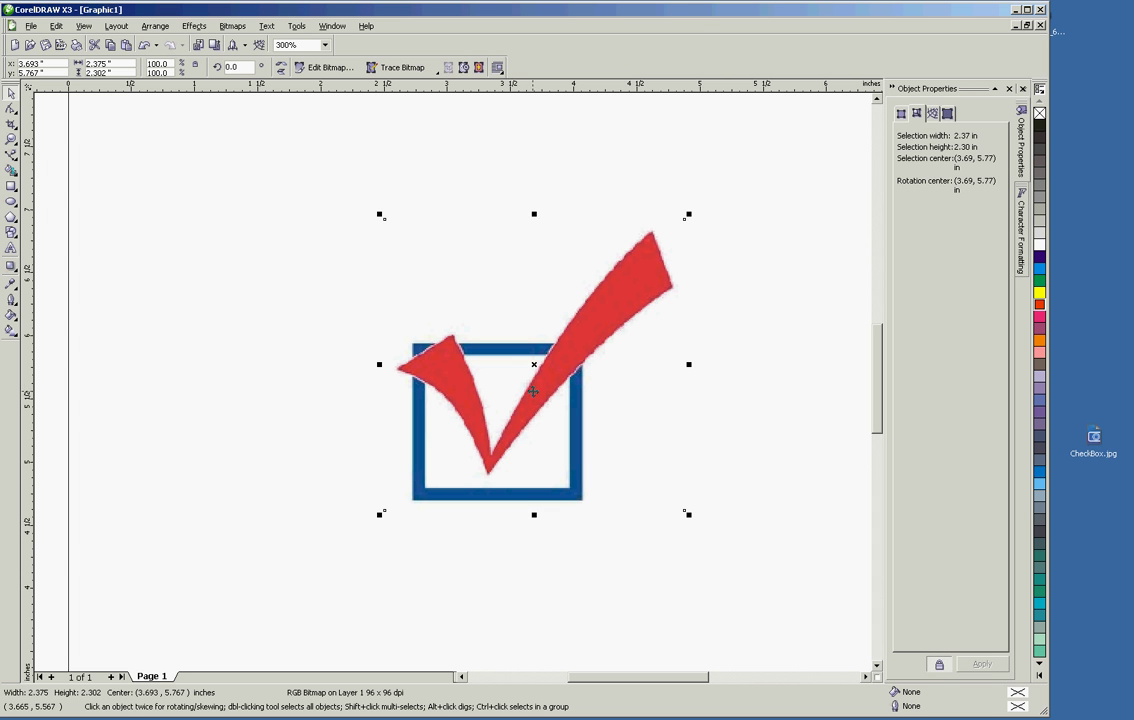
left_click(735, 392)
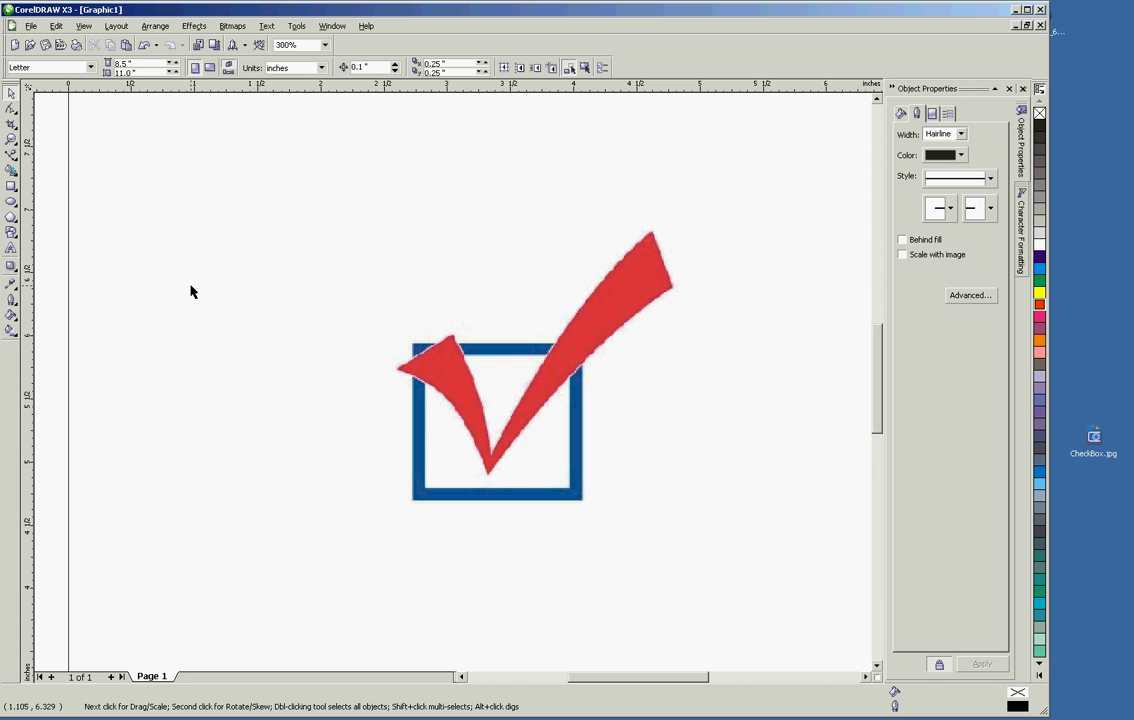
- Trace the blue box with two rectangles, about 1.35 × 1.24 in along its outer edge and about 1.14 × 1.05 in along its inner edge
left_click(12, 188)
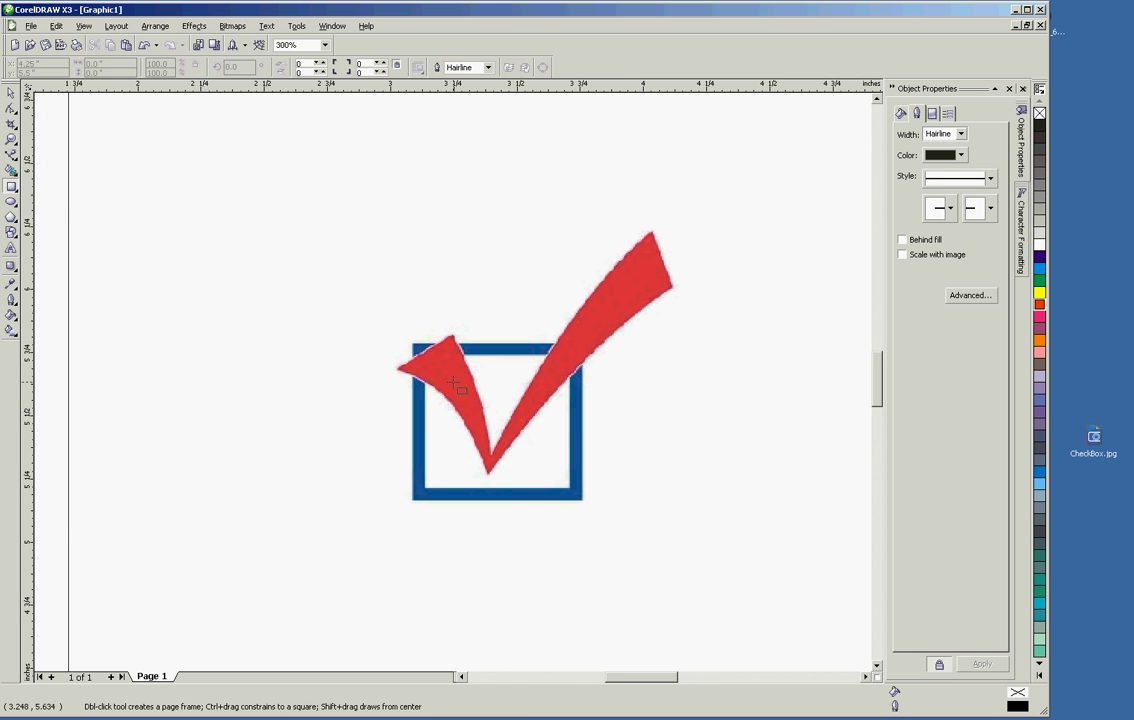
scroll(490, 383, "up", 1)
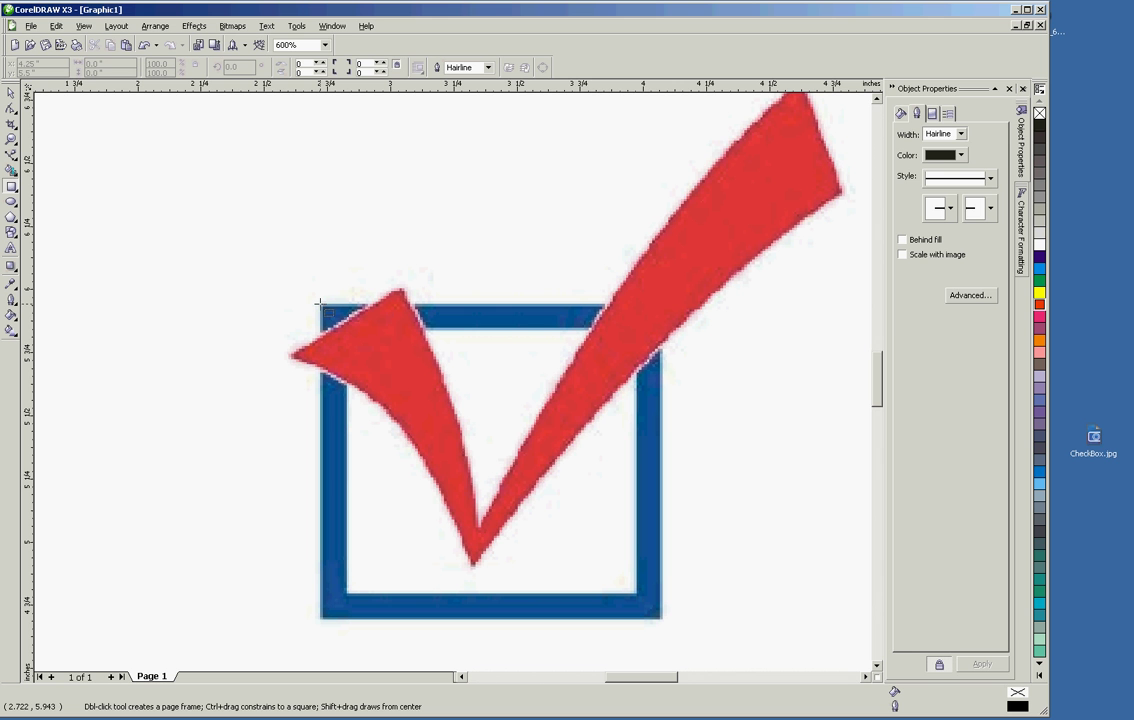
left_click_drag(320, 304, 661, 618)
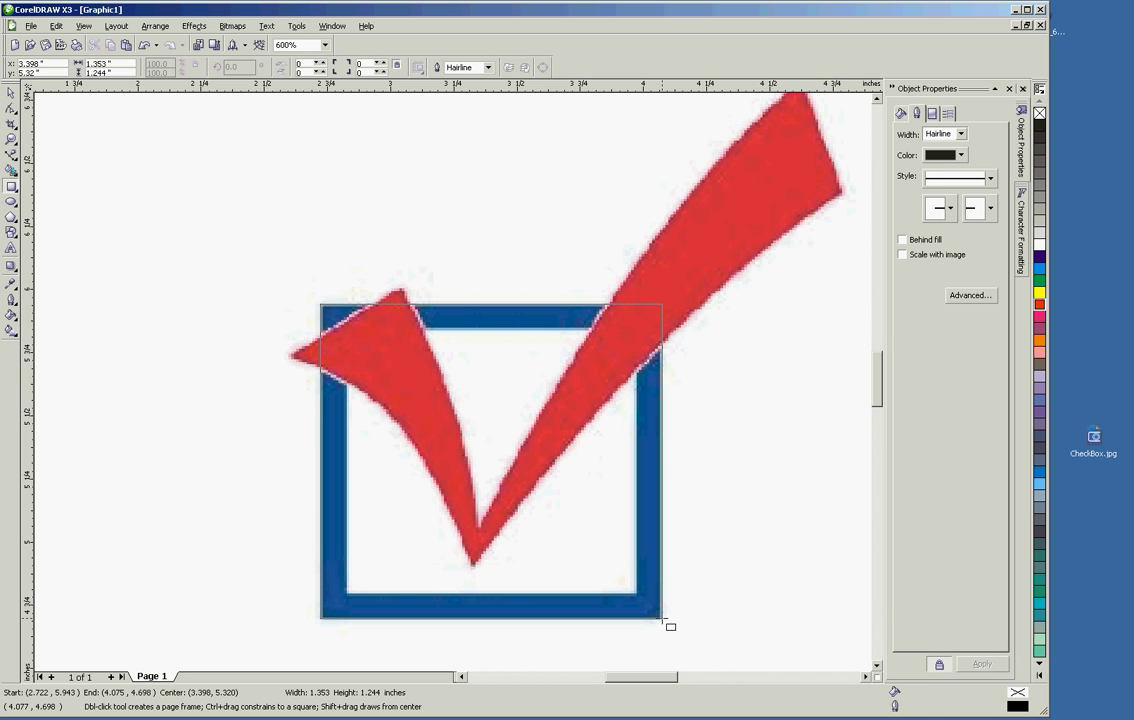
left_click_drag(662, 619, 662, 619)
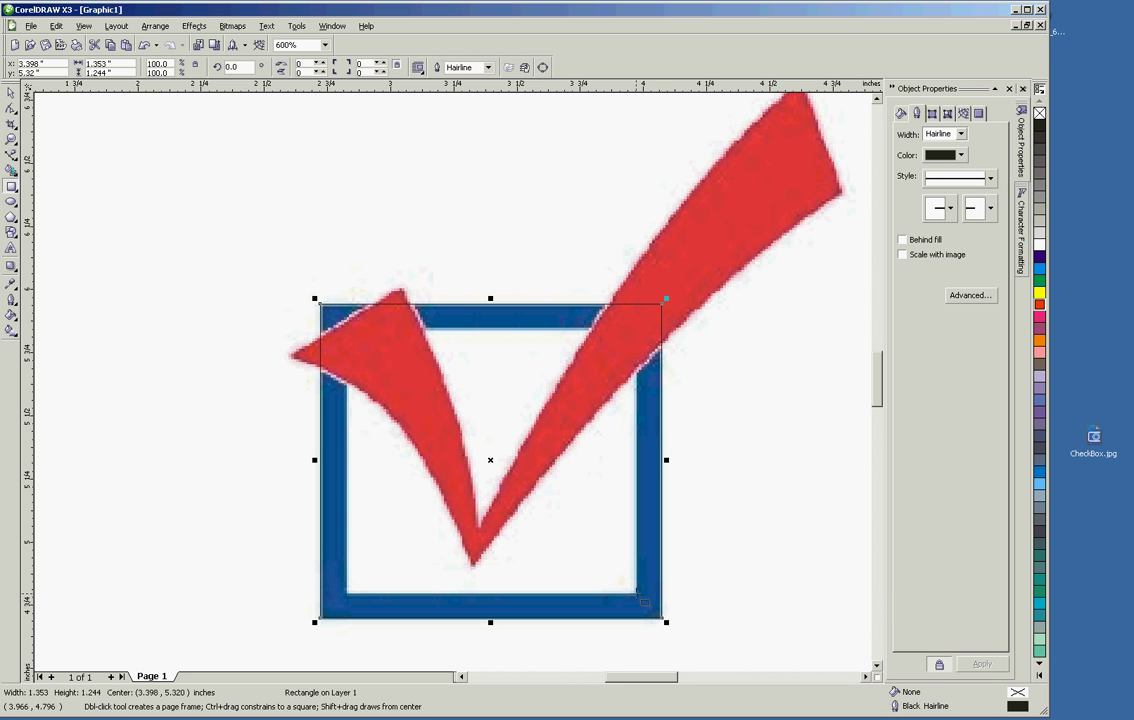
mouse_move(636, 594)
left_mouse_down()
mouse_move(417, 443)
mouse_move(347, 328)
left_mouse_up()
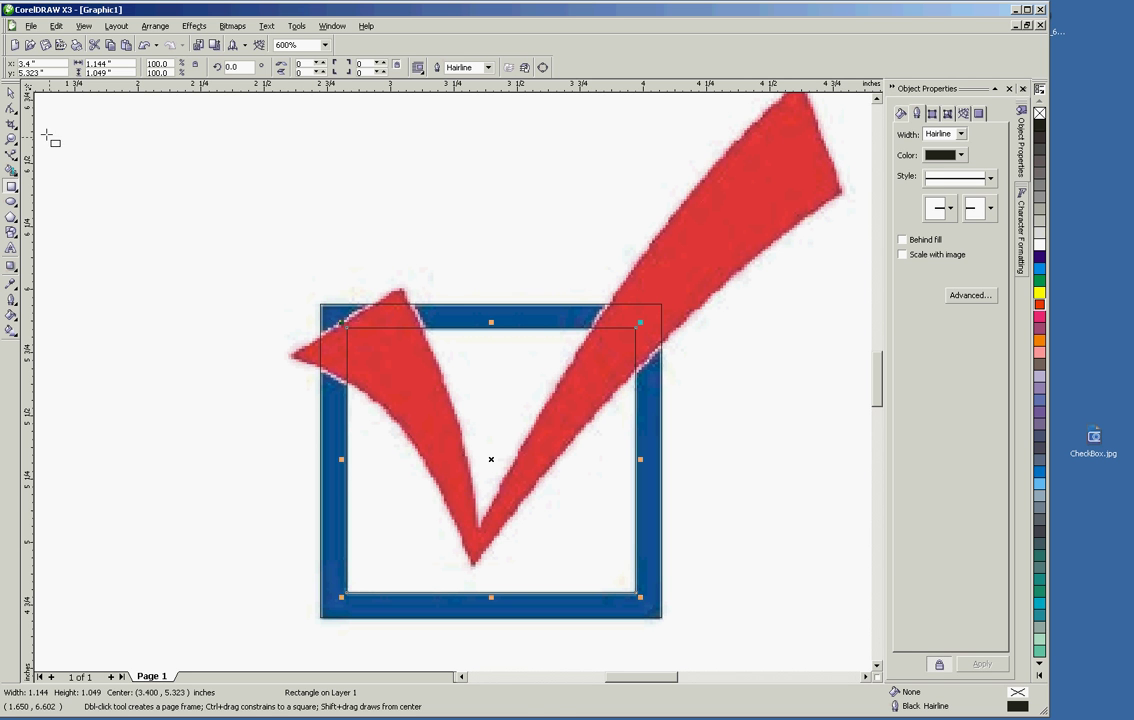
- Combine the outer and inner rectangles into a single frame curve
left_click(12, 92)
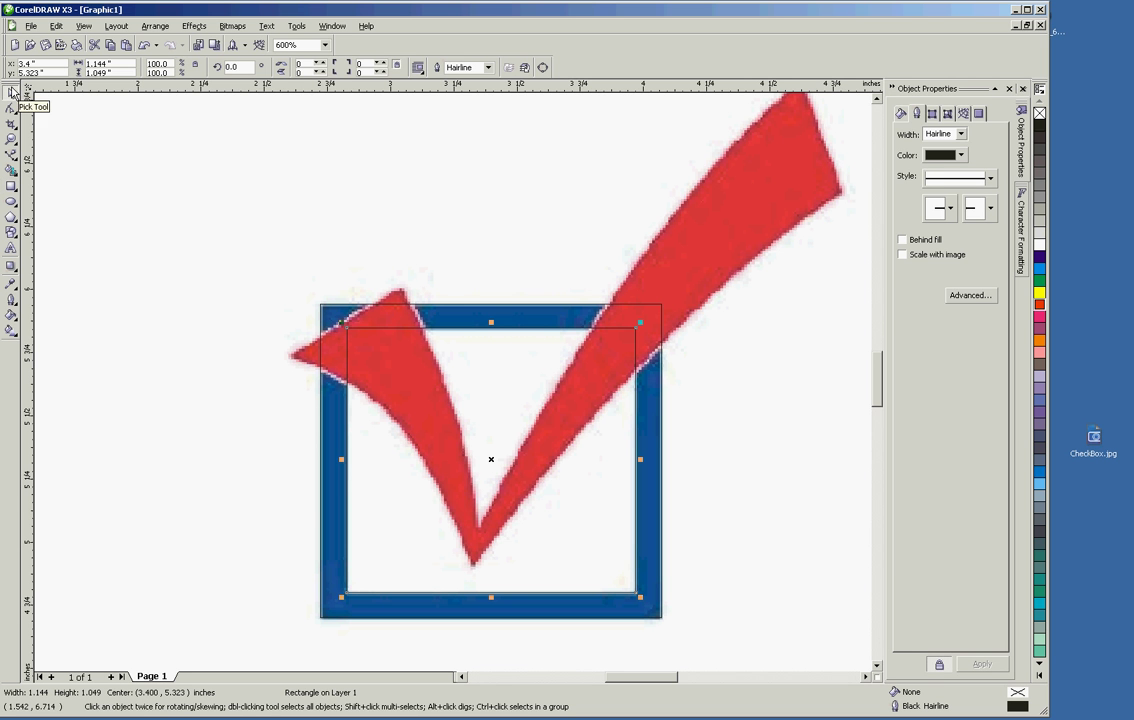
left_click(463, 312, "shift")
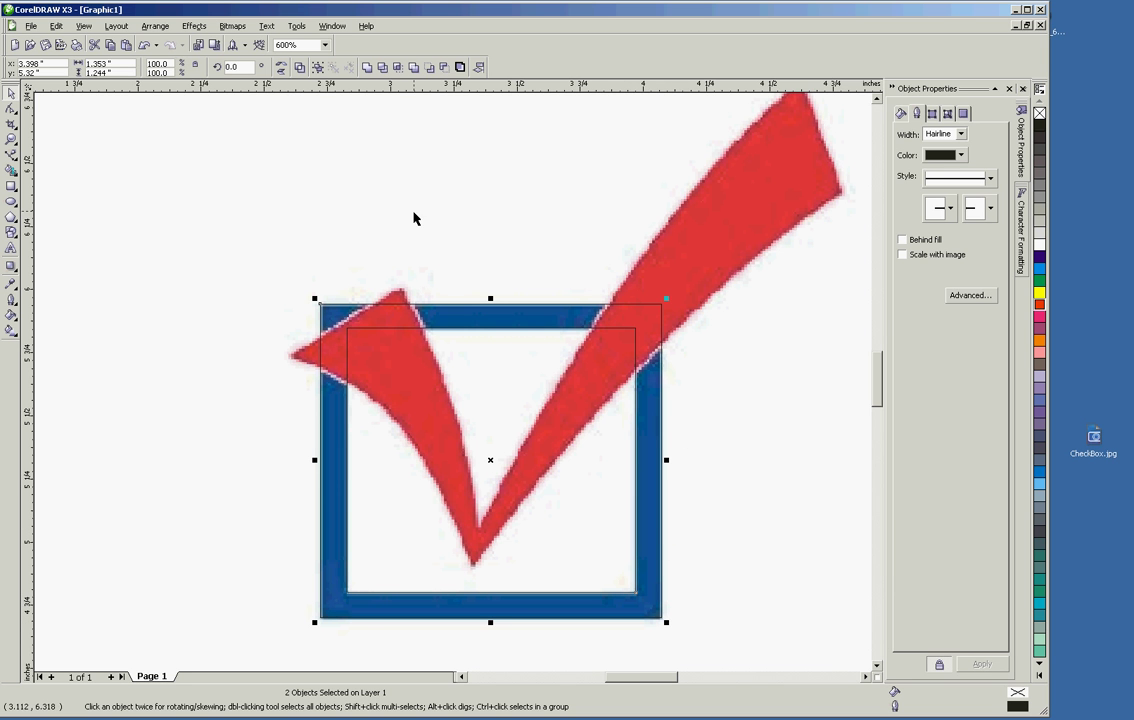
left_click(300, 68)
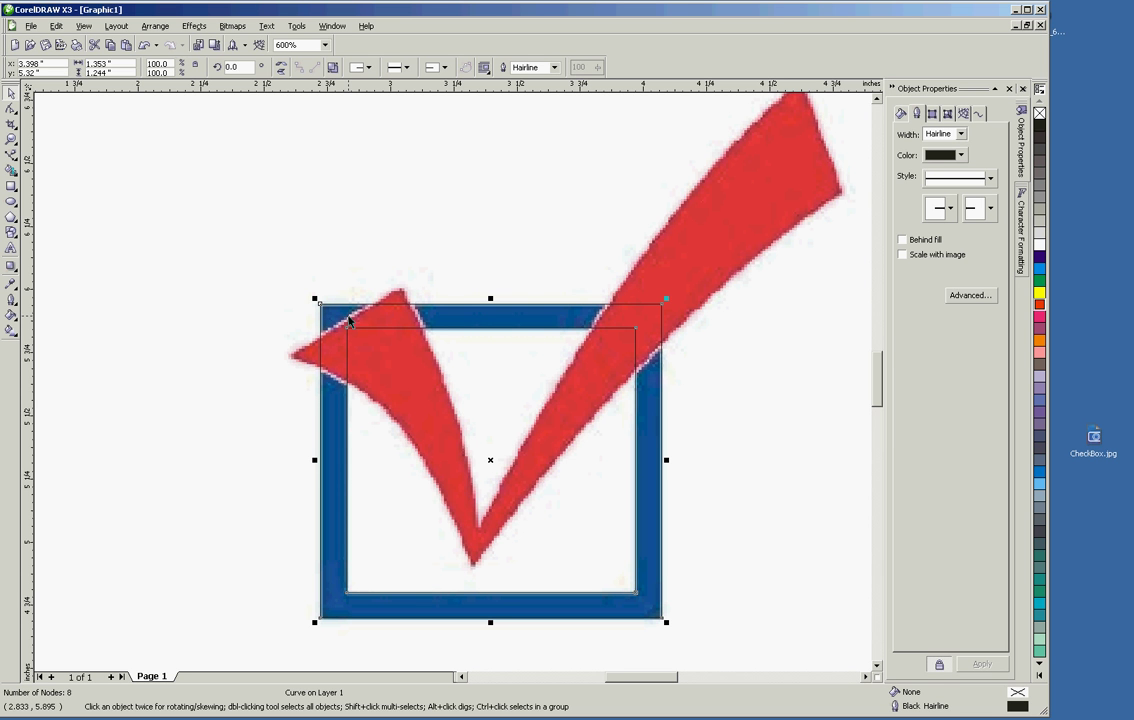
- Fill the combined frame with Sky Blue and move it about 5.2 in to the right, clear of the bitmap
left_click(1040, 474)
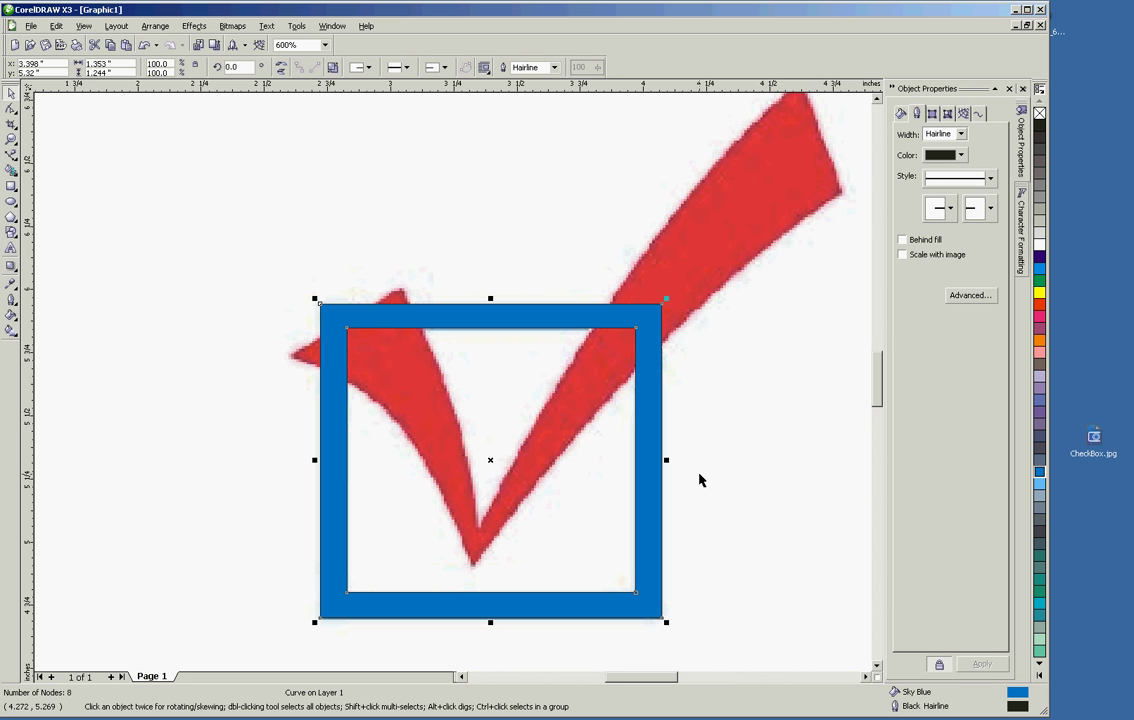
scroll(456, 385, "down", 4)
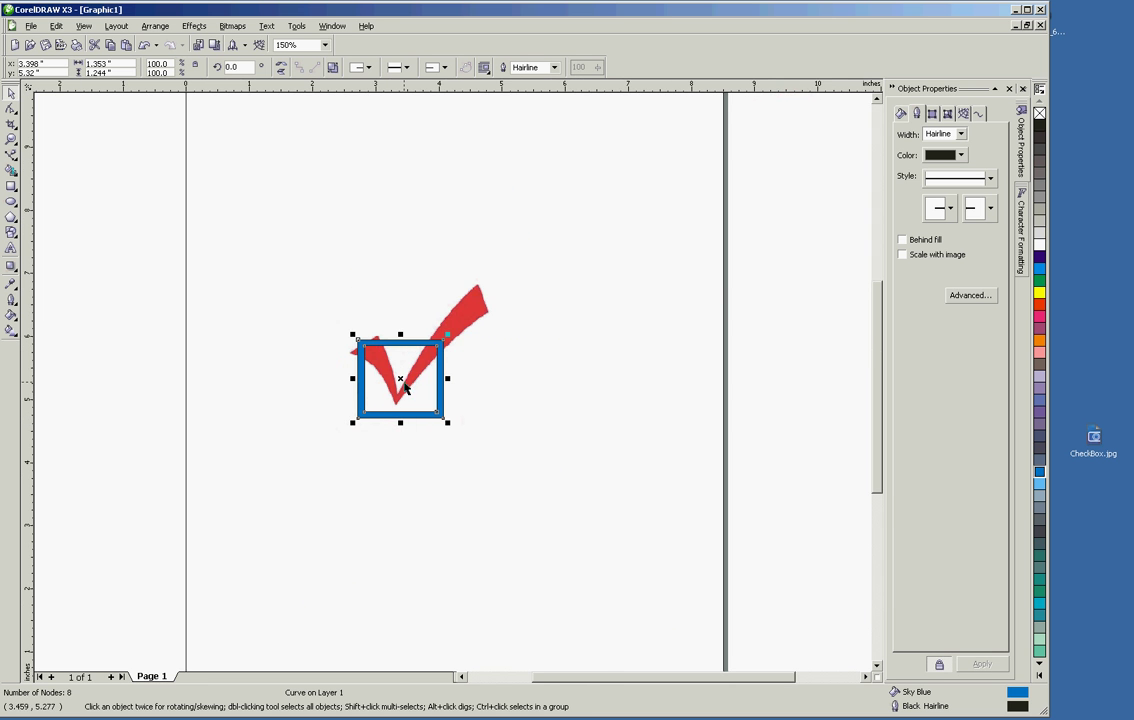
left_click_drag(398, 378, 720, 379)
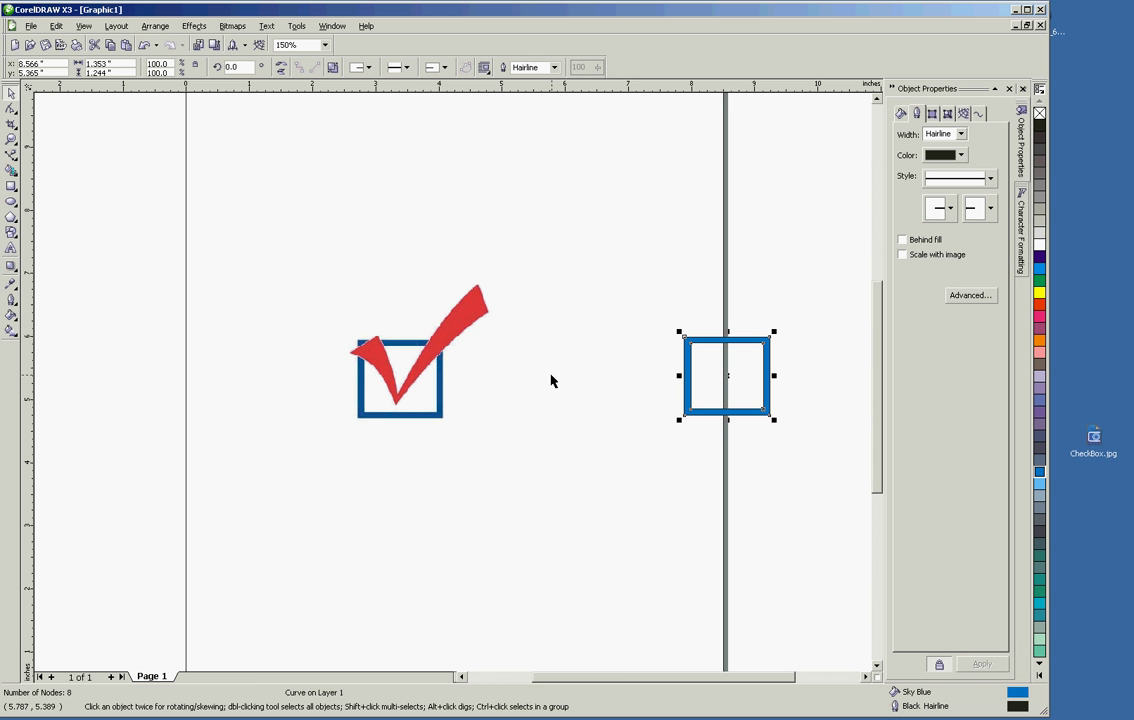
- Trace the red check mark with the Bezier tool as a closed outline of straight segments, placing nodes at its six corners
scroll(453, 388, "up", 4)
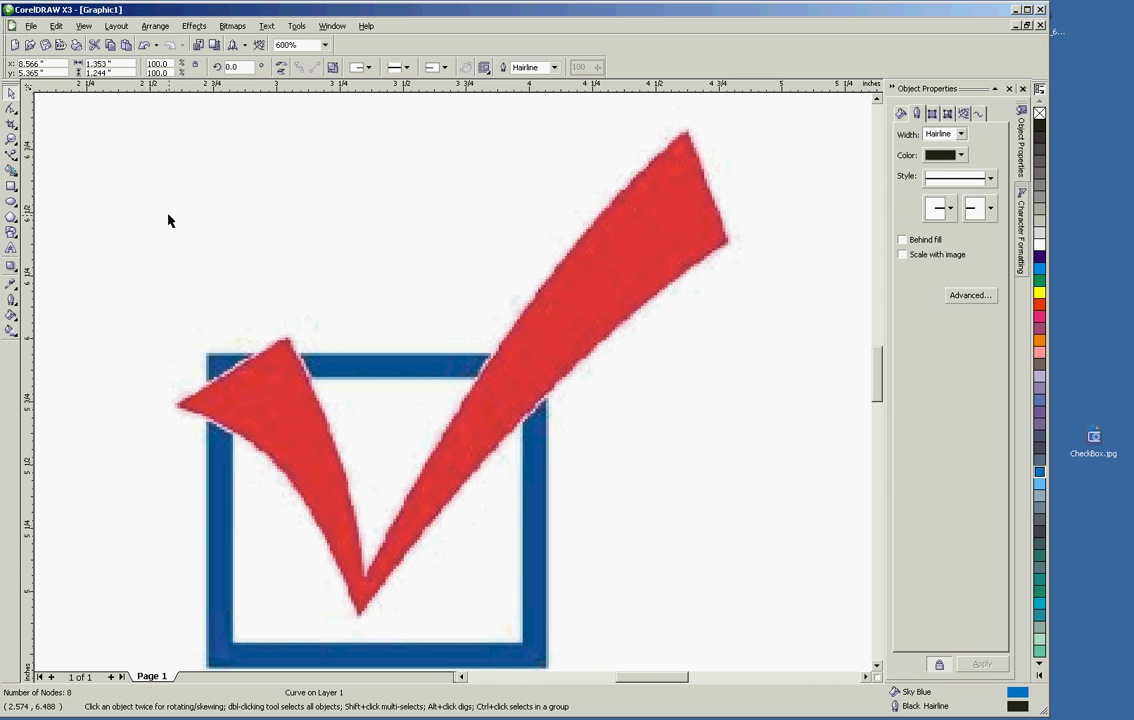
left_click(12, 156)
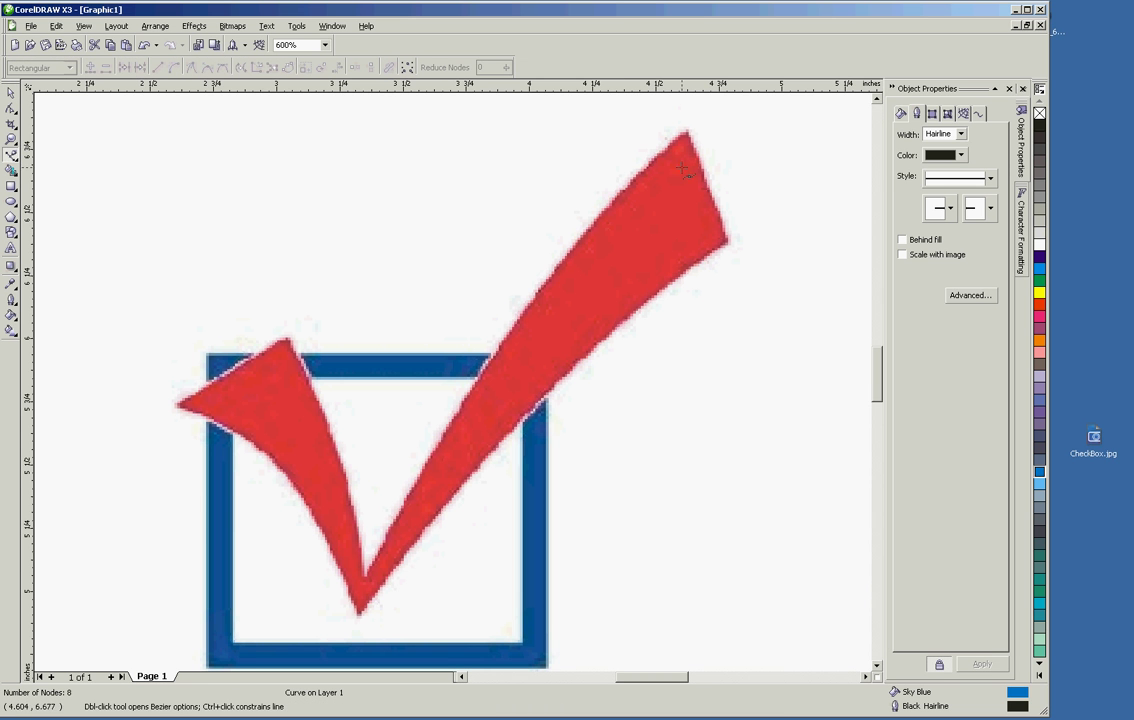
left_click(175, 405)
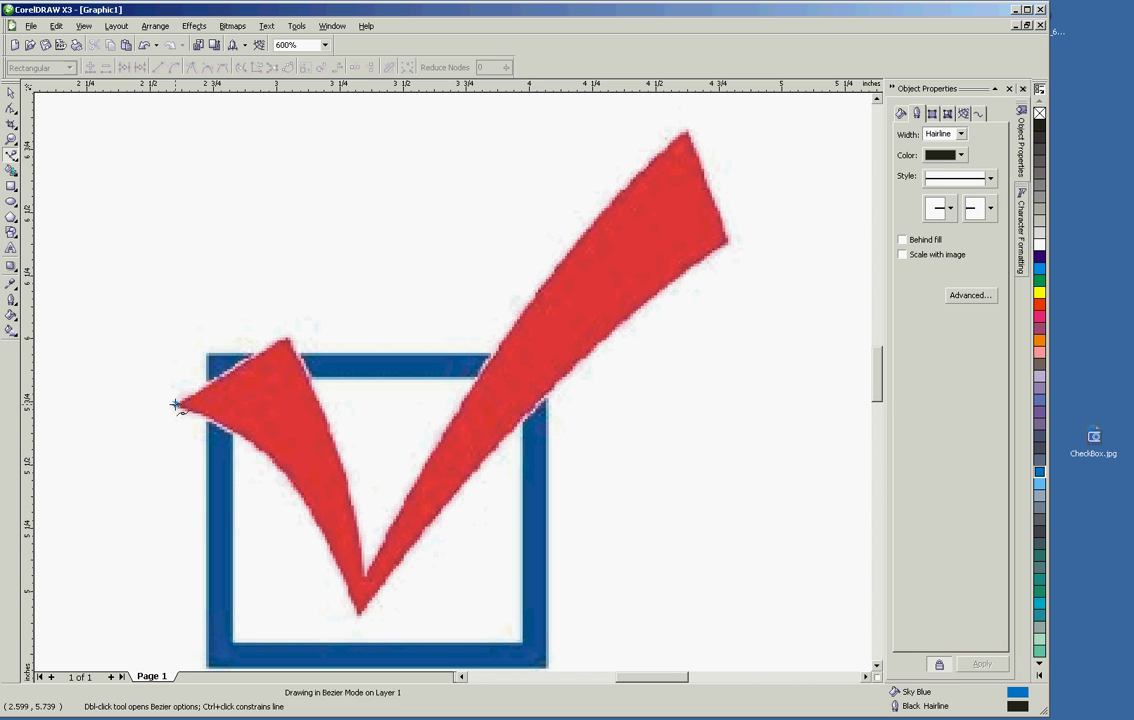
left_click(287, 339)
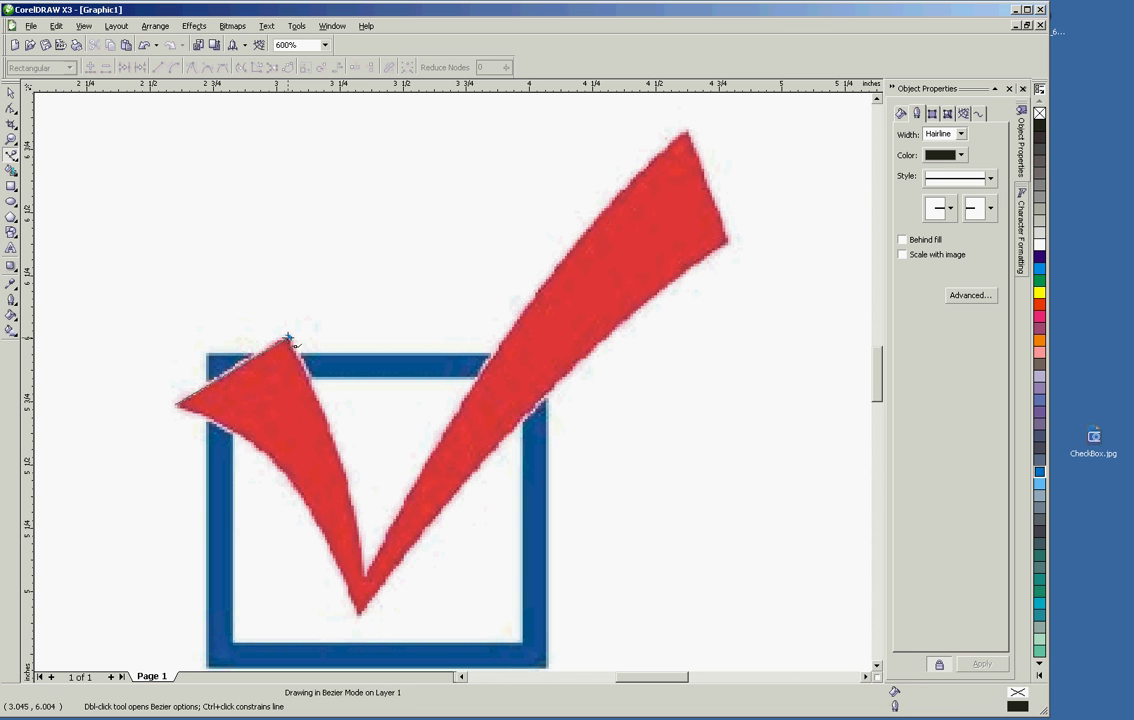
left_click(365, 576)
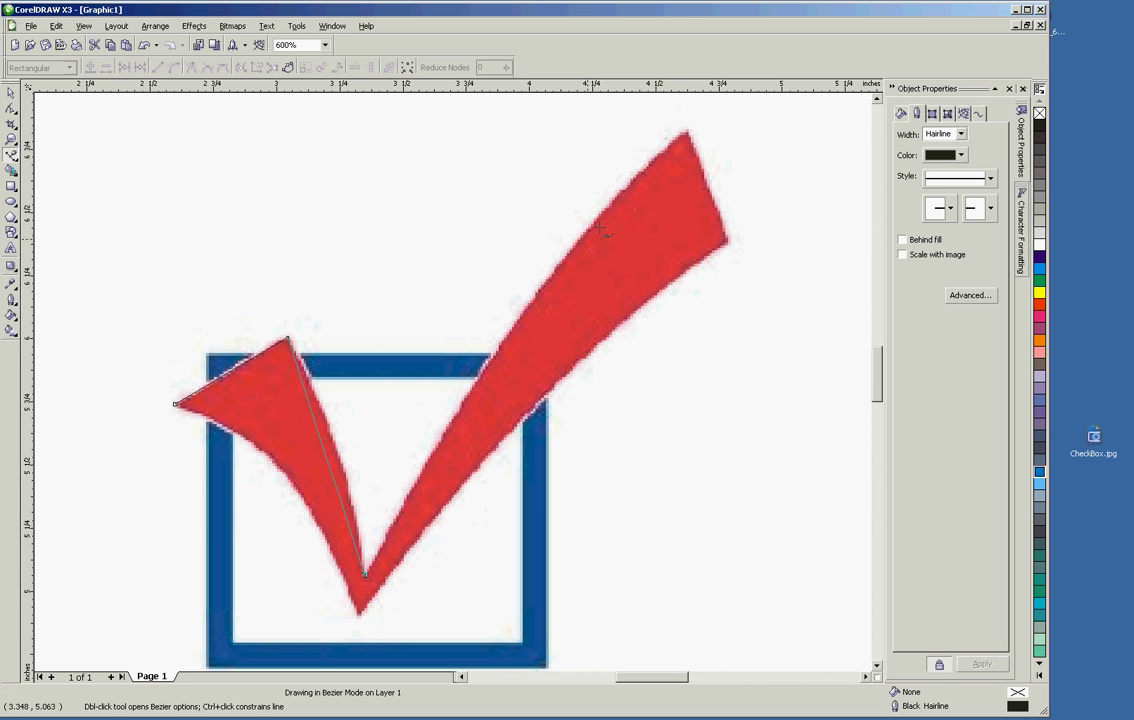
left_click(687, 131)
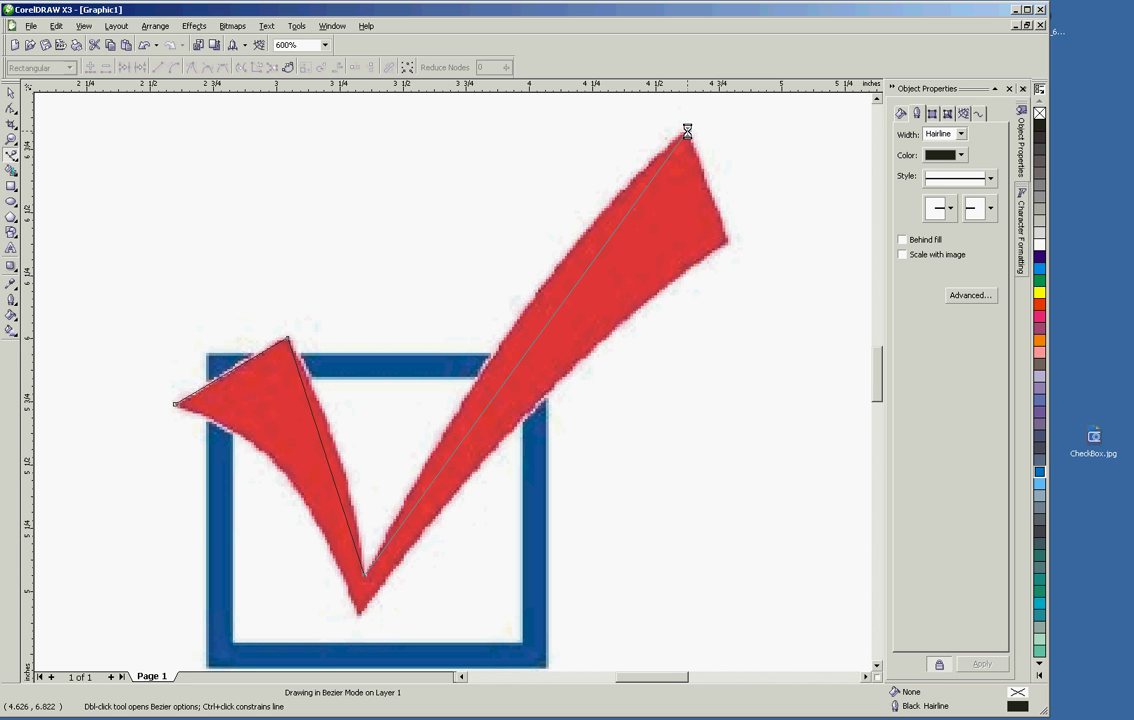
left_click(728, 243)
left_click(361, 615)
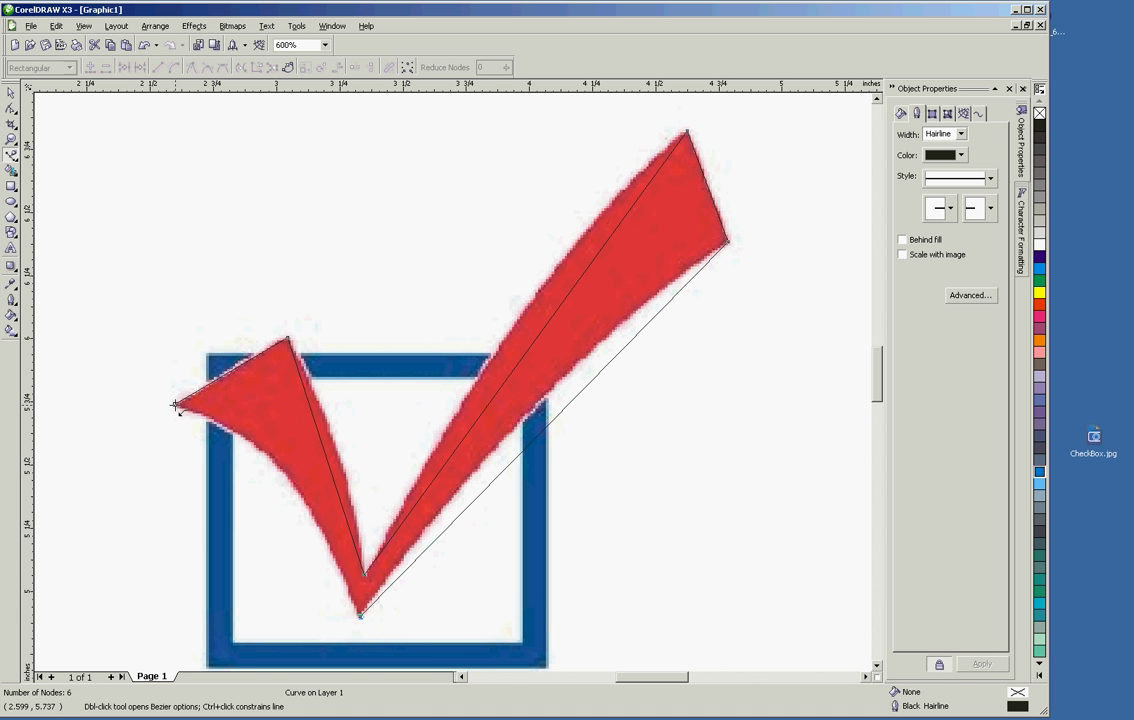
left_click(175, 405)
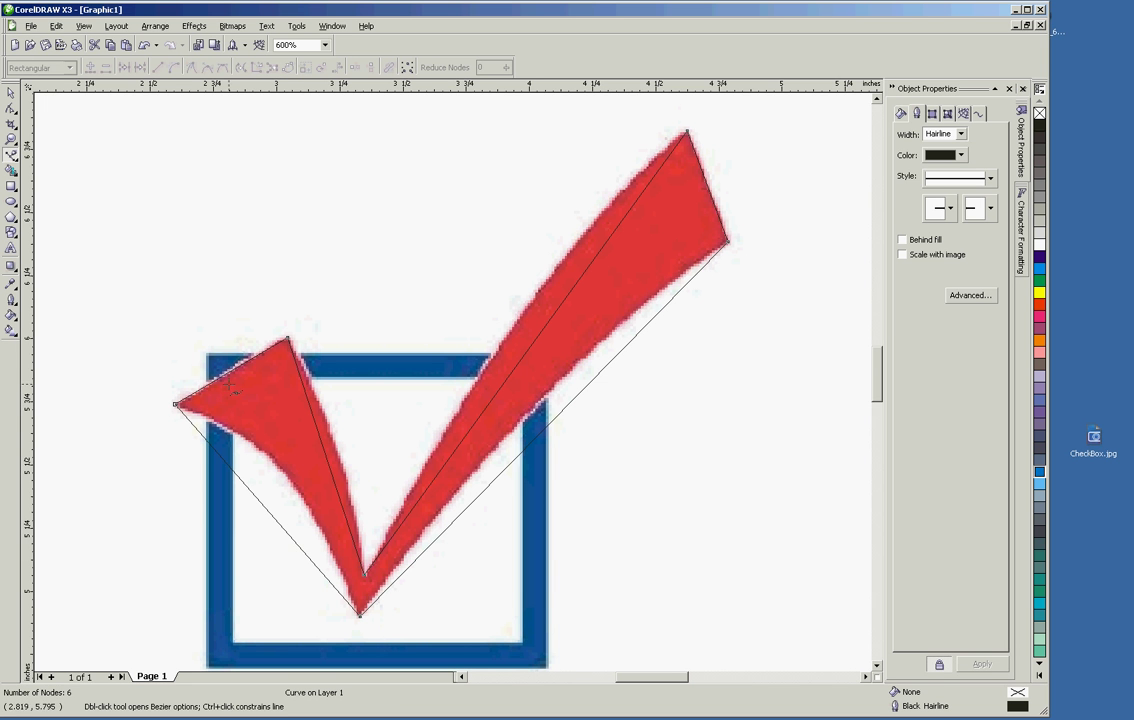
- Test that the check mark outline is closed by filling it with green, and remove the fill again
left_click(1040, 283)
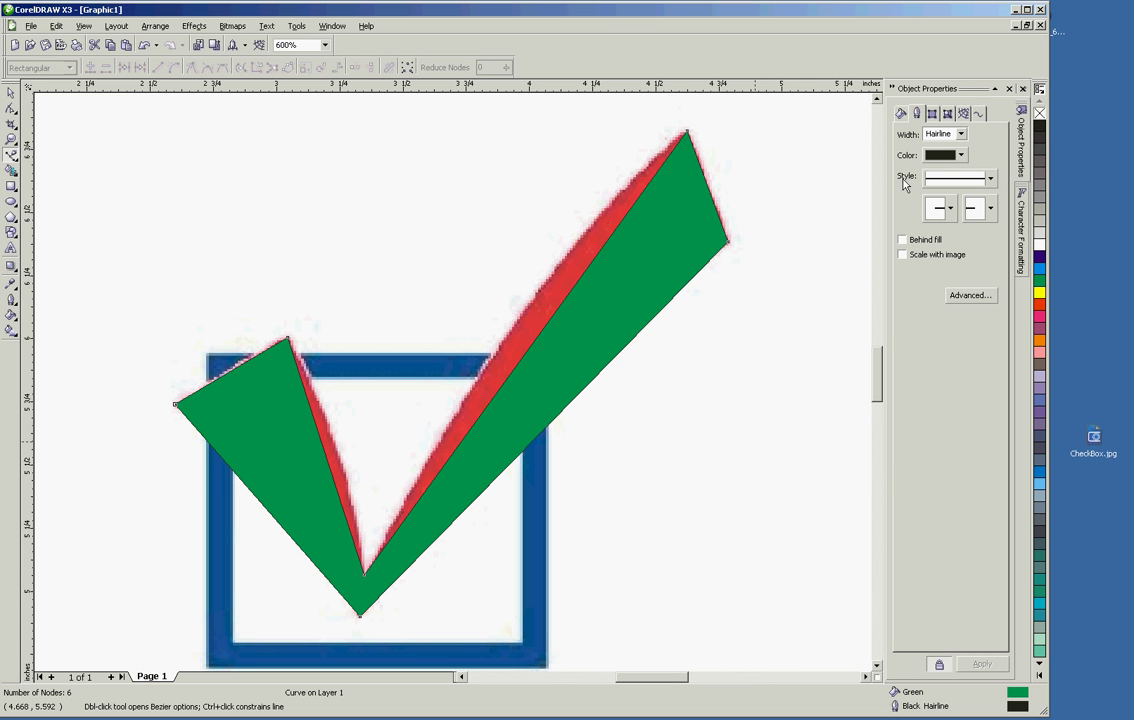
left_click(1040, 113)
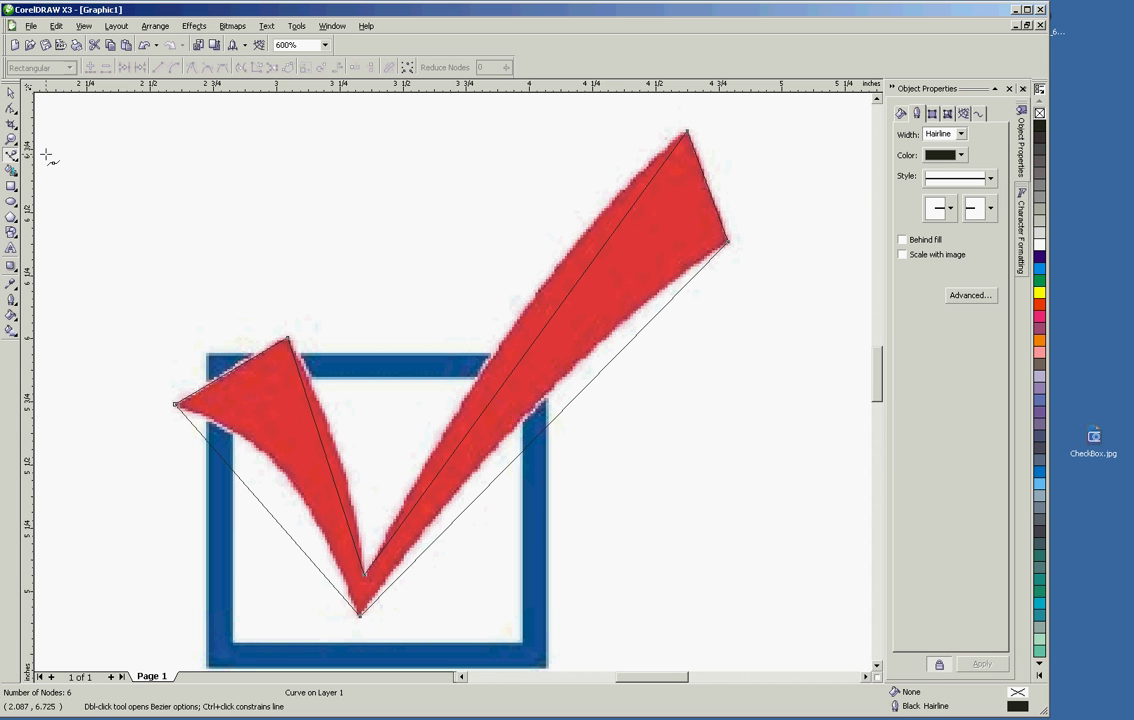
- Select all nodes of the check mark outline and convert its line segments to curves
key("space")
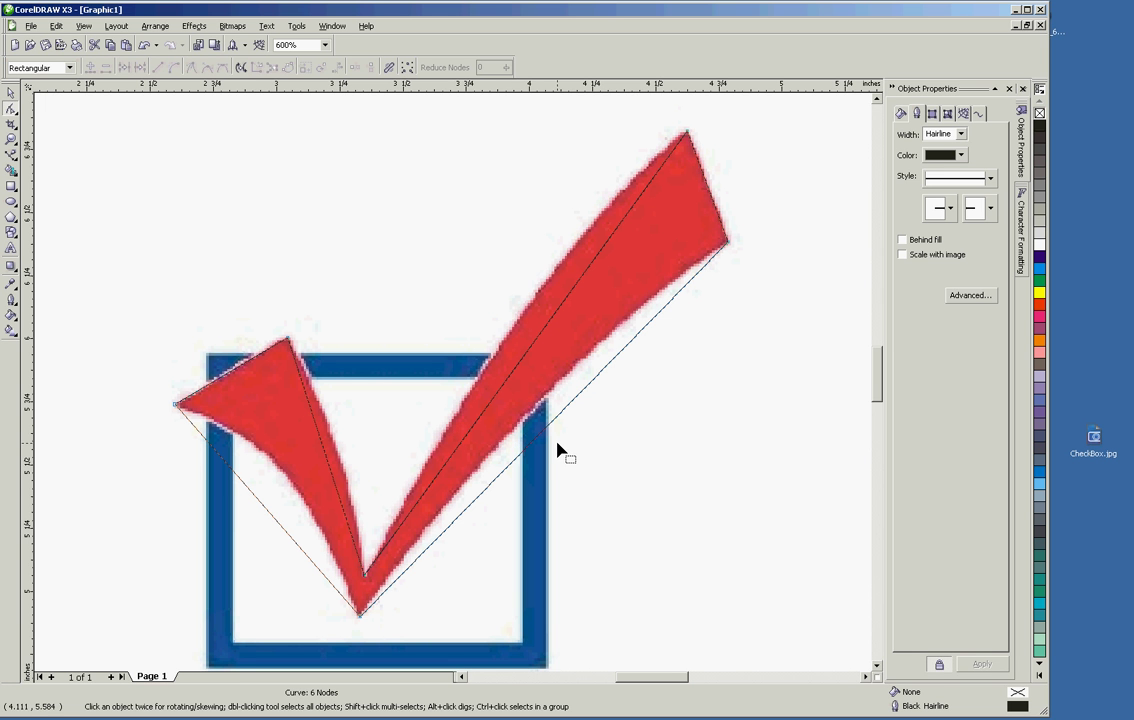
left_click(407, 68)
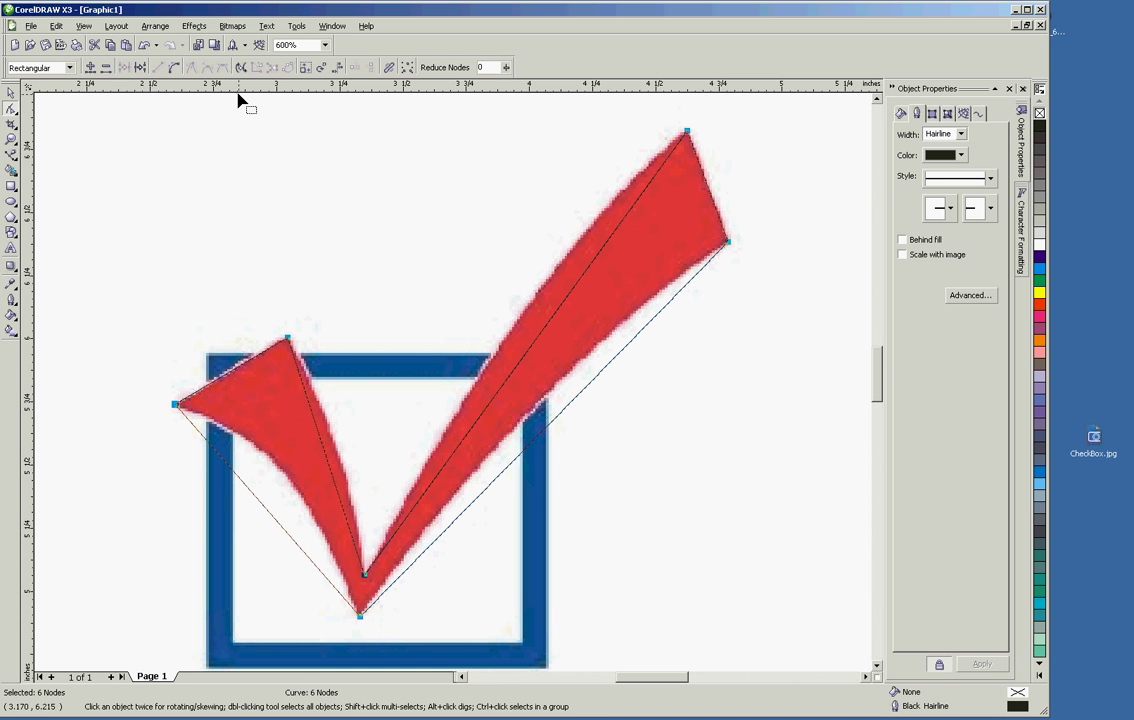
left_click(174, 70)
- Bend the four long segments of the outline to follow the curved edges of the red check mark
left_click_drag(517, 321, 522, 320)
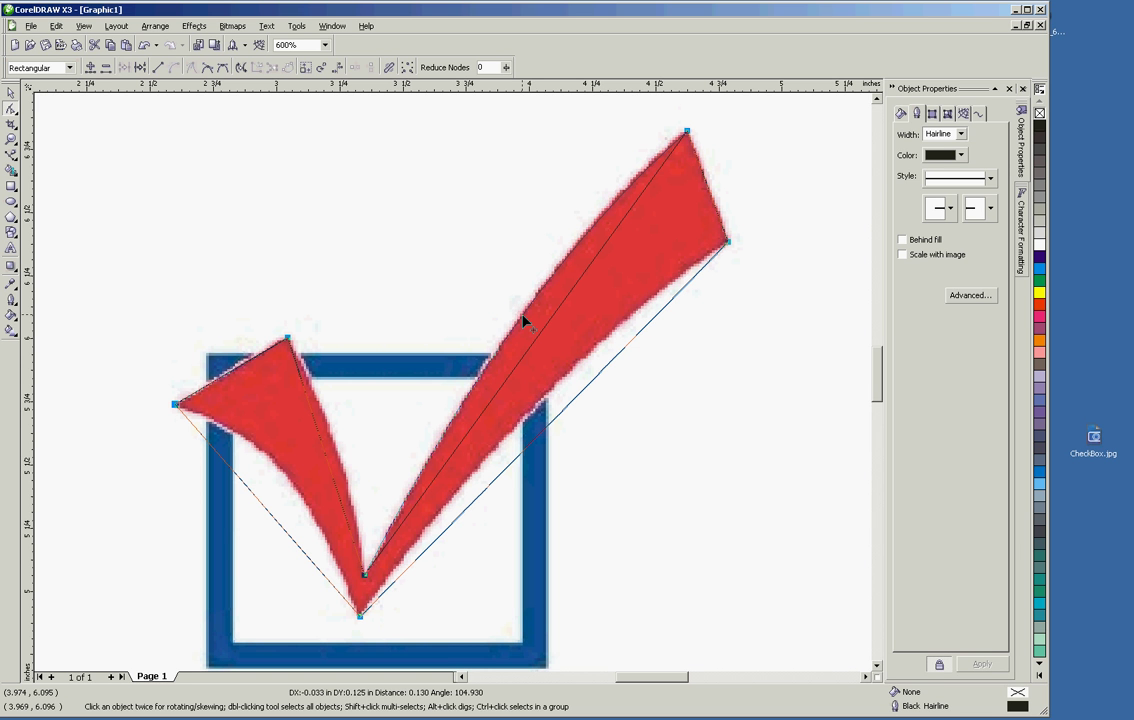
left_click_drag(522, 320, 527, 314)
left_click_drag(562, 411, 570, 360)
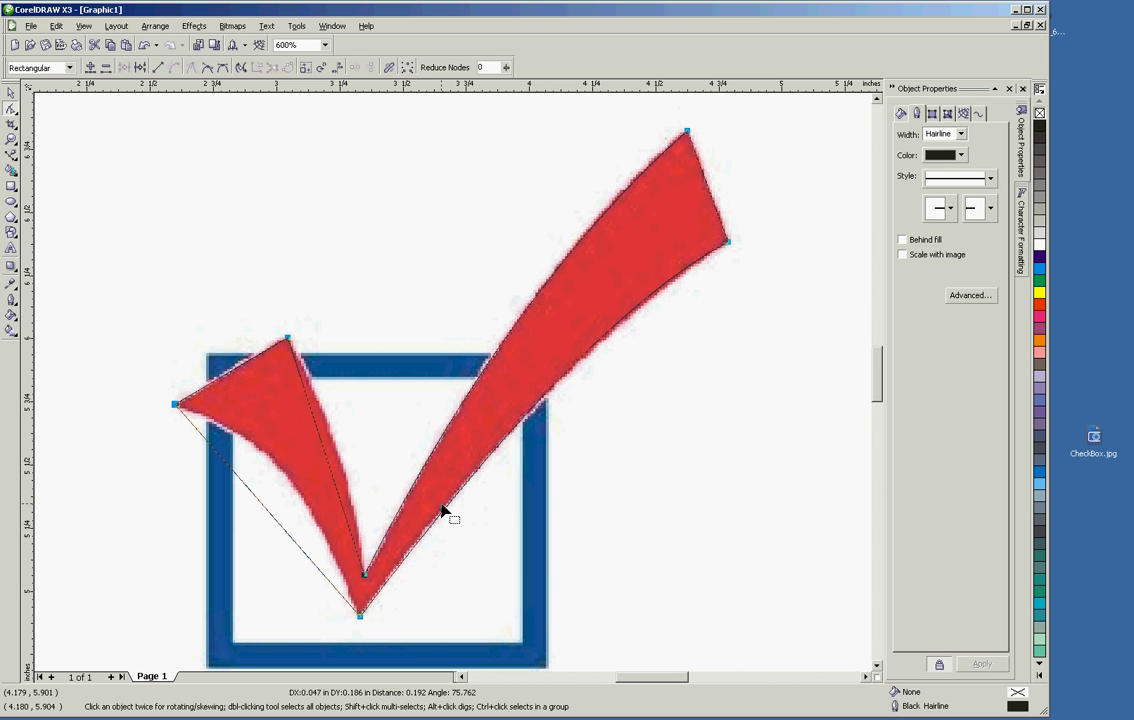
left_click_drag(272, 518, 339, 456)
left_click_drag(480, 397, 480, 397)
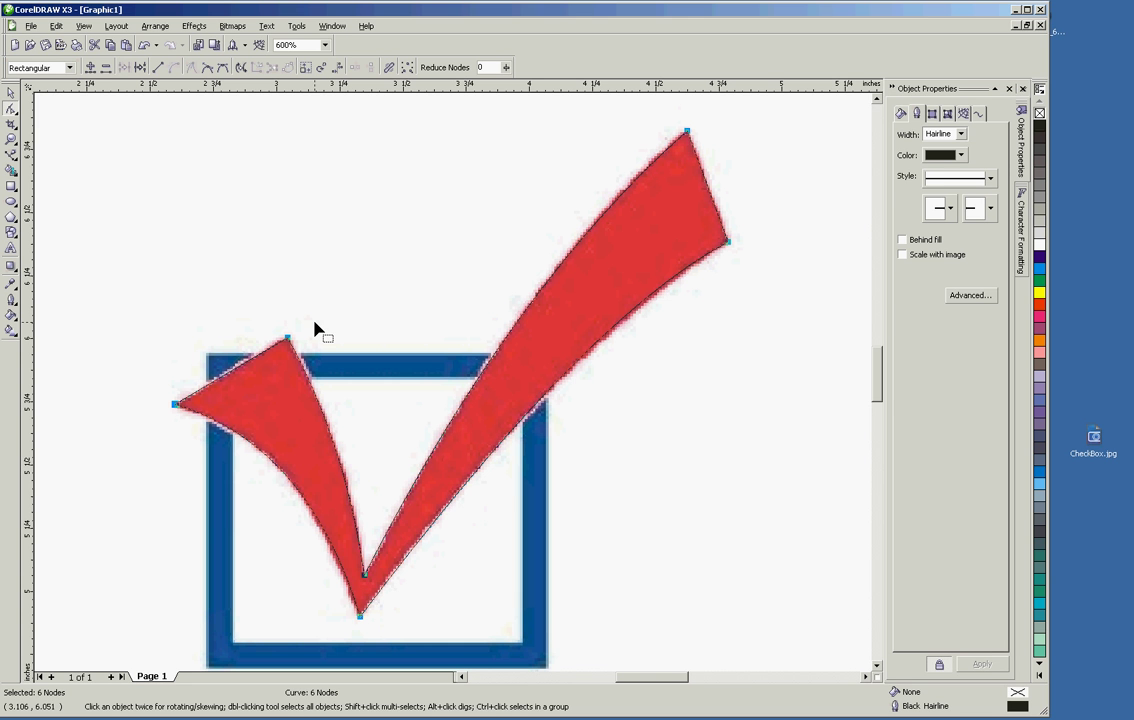
- Fill the curved check mark outline with green and select it as a whole object
left_click(1039, 281)
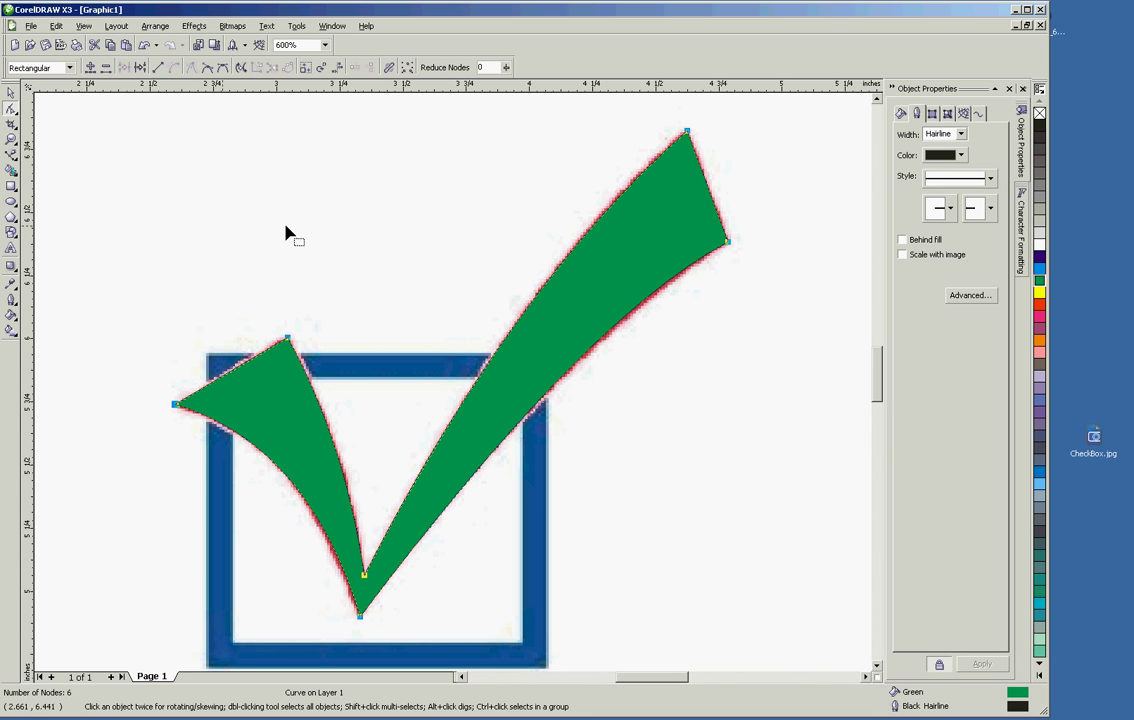
left_click(11, 95)
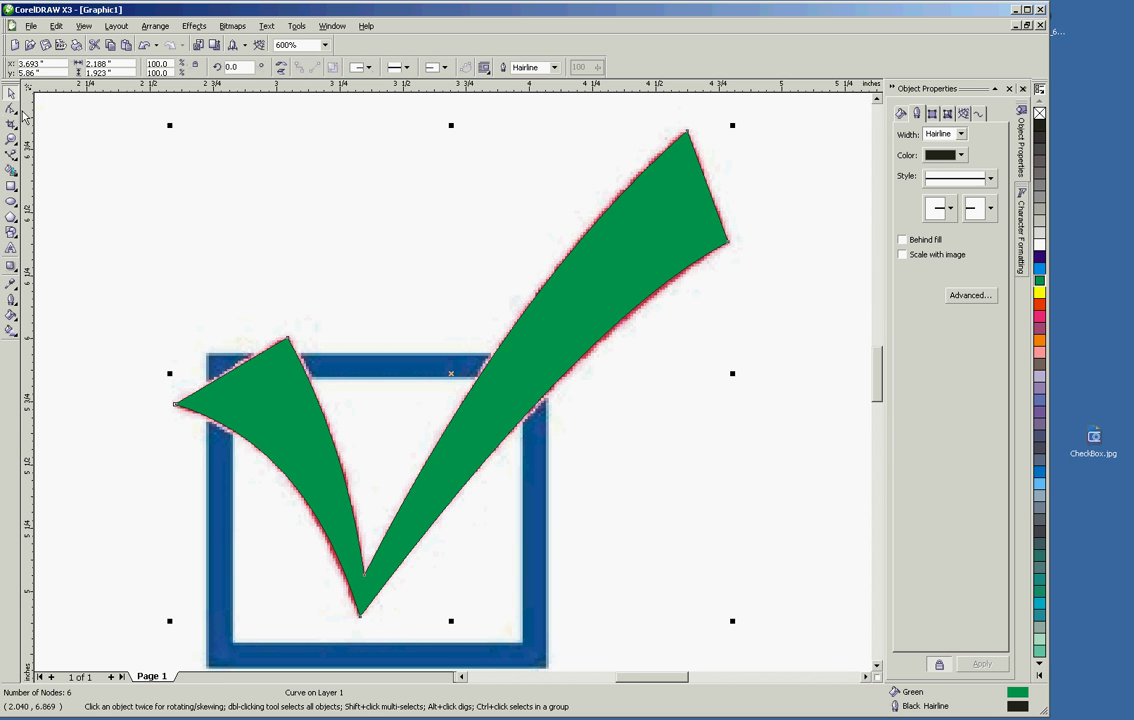
- Move the blue square frame from the page edge onto the bitmap's box, aligning it behind the green check mark
scroll(456, 380, "down", 2)
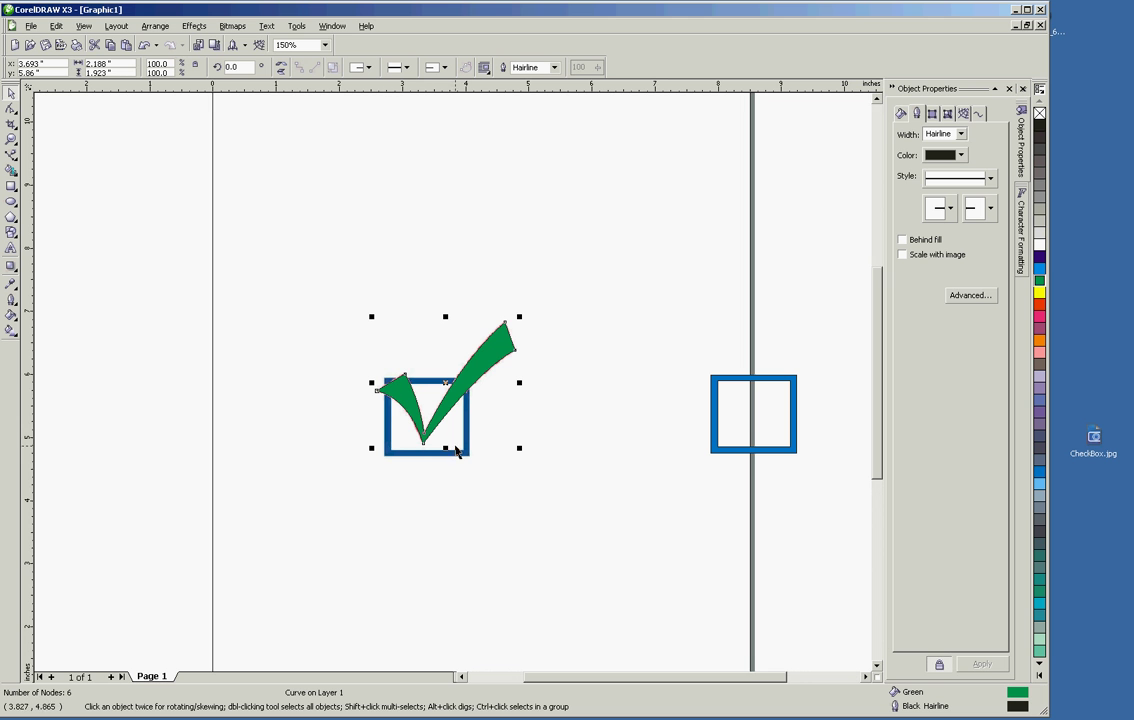
left_click(754, 456)
left_click_drag(754, 416, 428, 417)
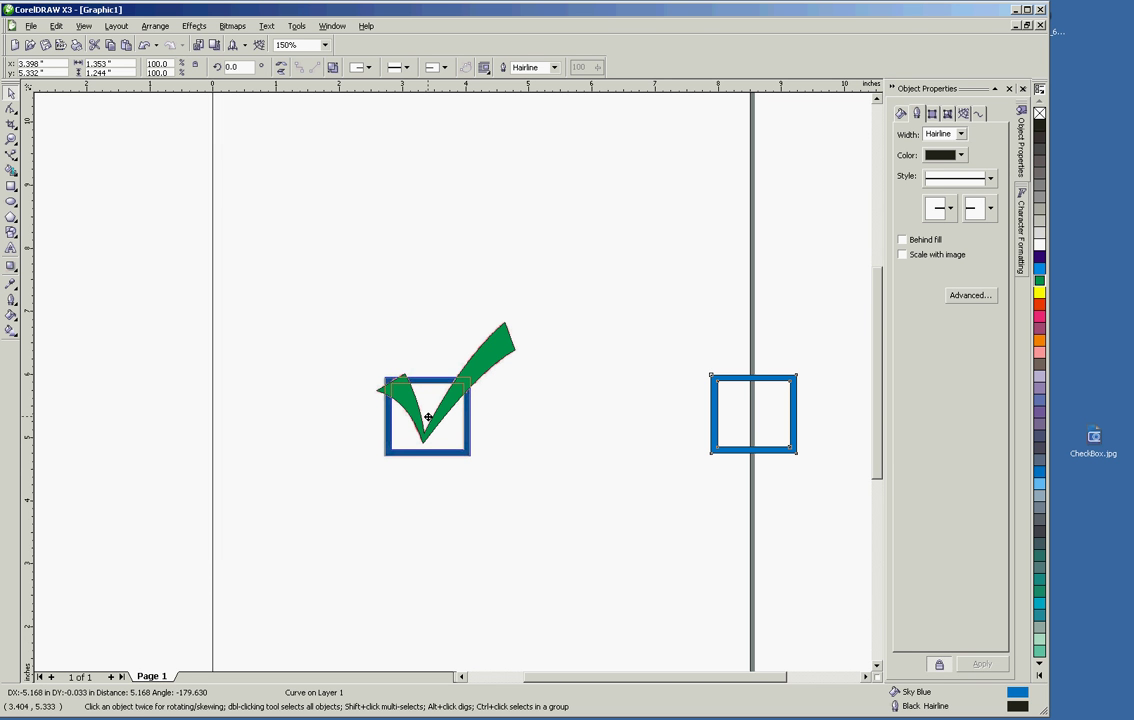
left_click_drag(428, 417, 428, 417)
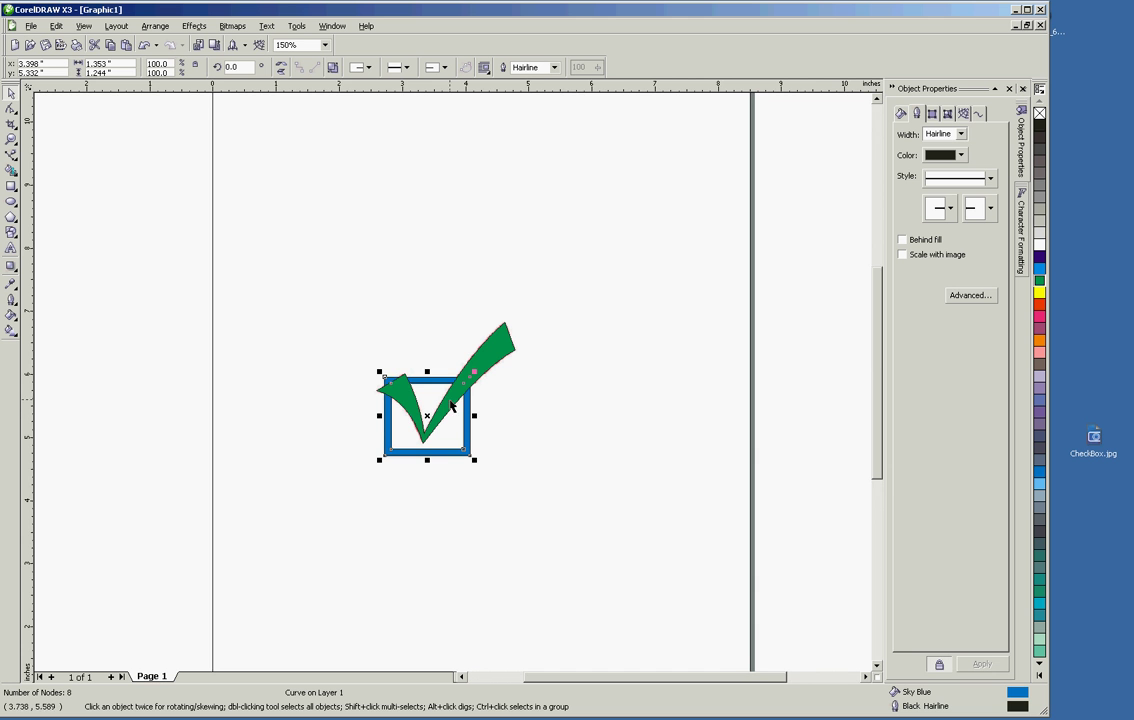
scroll(450, 405, "up", 3)
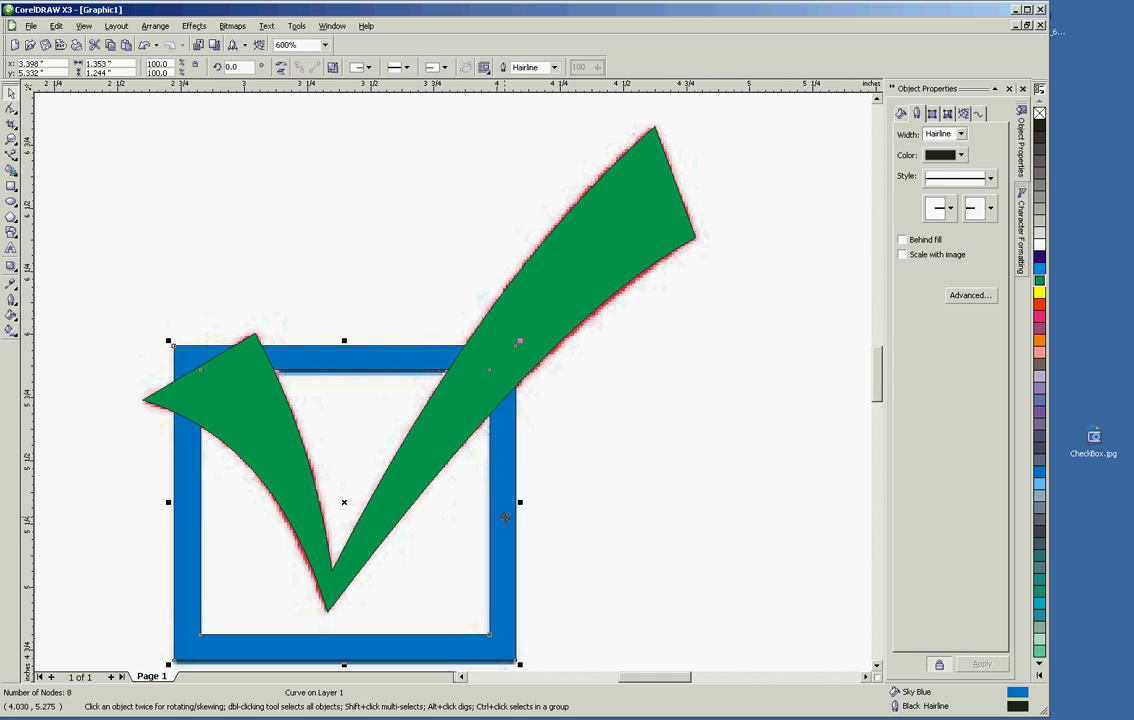
left_click_drag(505, 517, 505, 521)
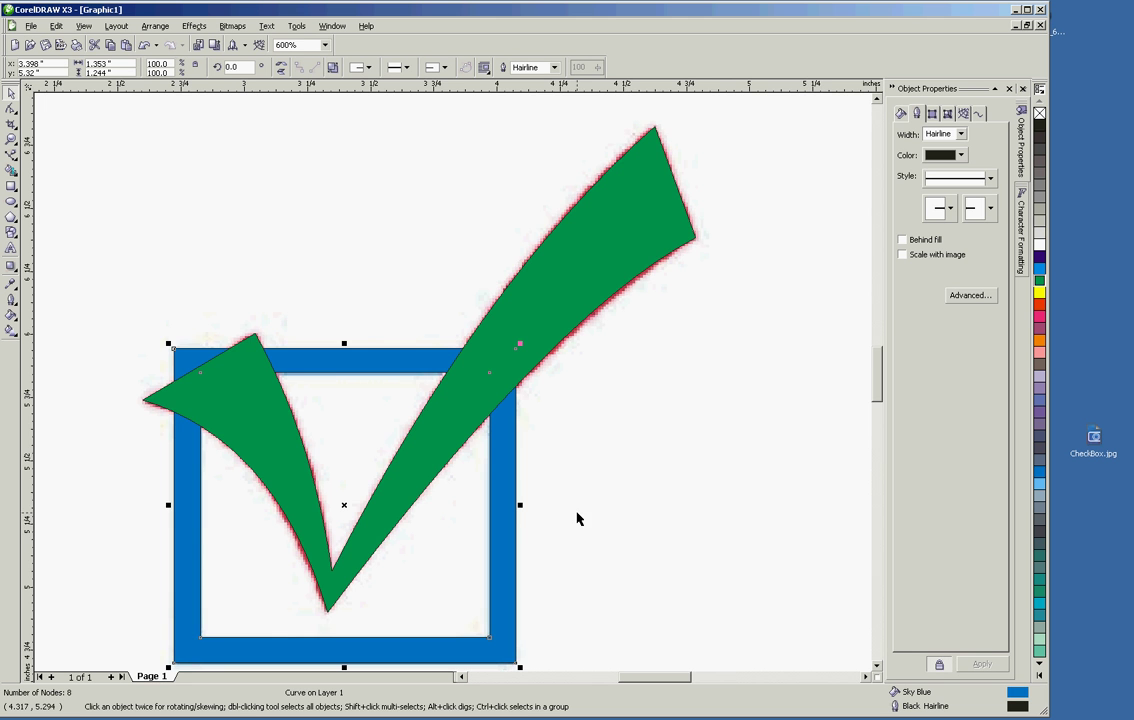
- Move the original bitmap out from under the traced shapes to their right, centred at about 6.17, 5.82 in, for comparison
key("F3")
left_click(445, 386)
left_click_drag(443, 385, 757, 374)
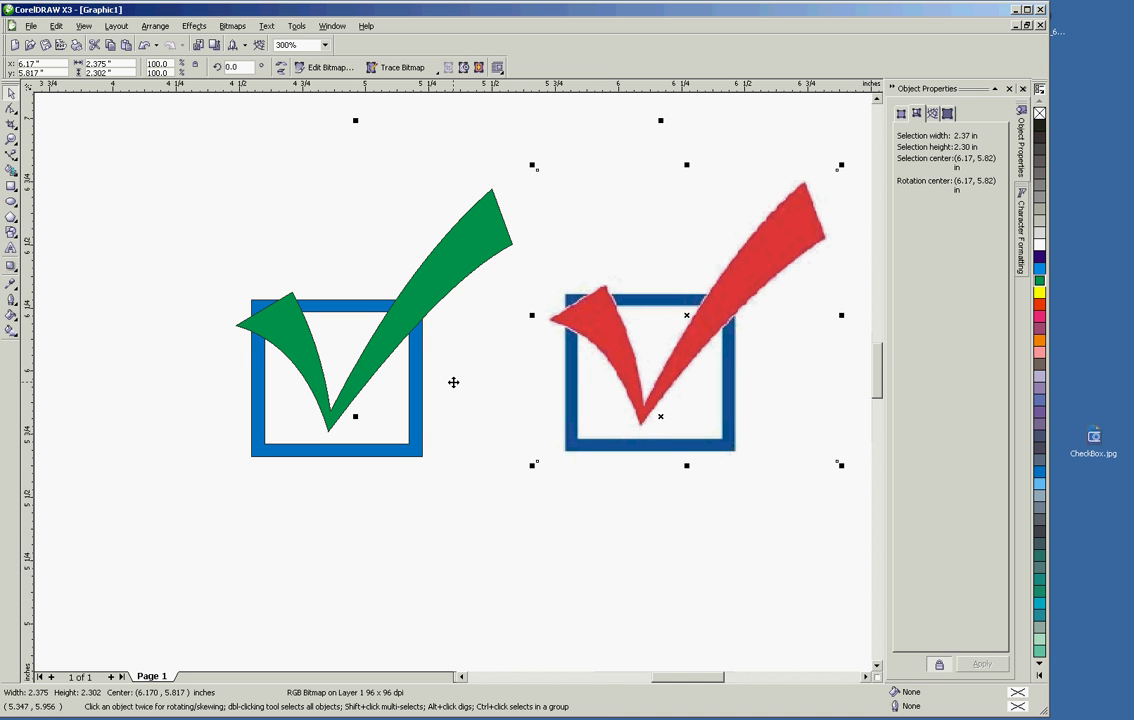
scroll(455, 380, "up", 1)
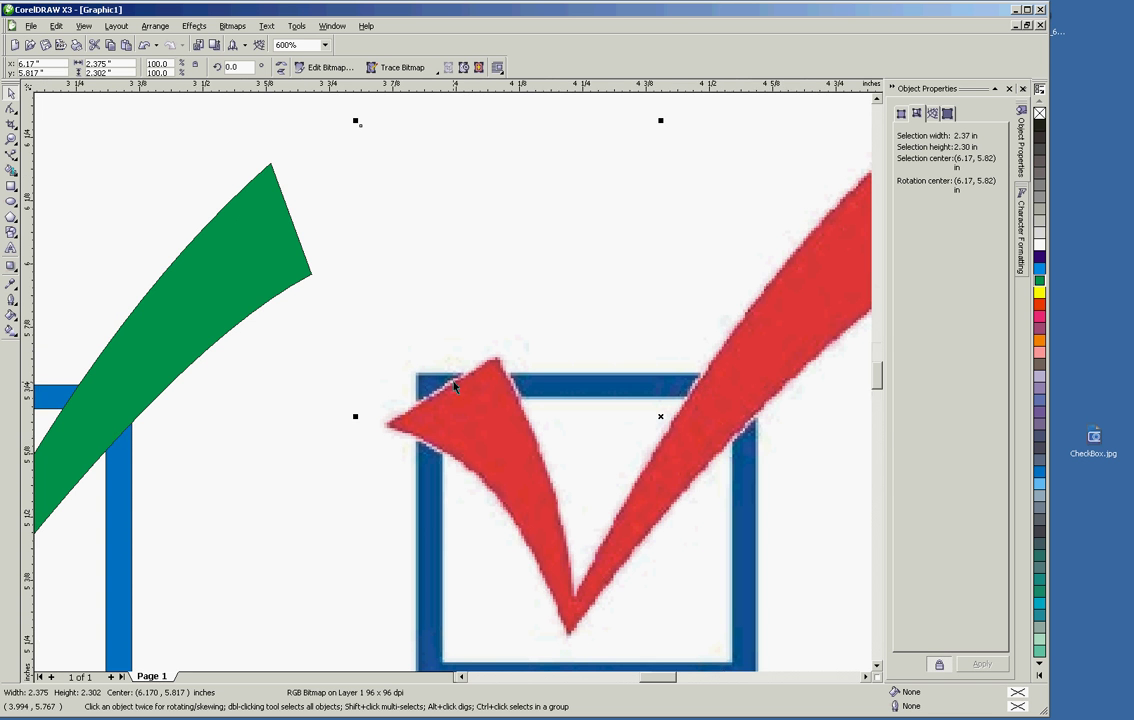
scroll(123, 437, "up", 1)
scroll(455, 385, "down", 1)
scroll(455, 385, "down", 1)
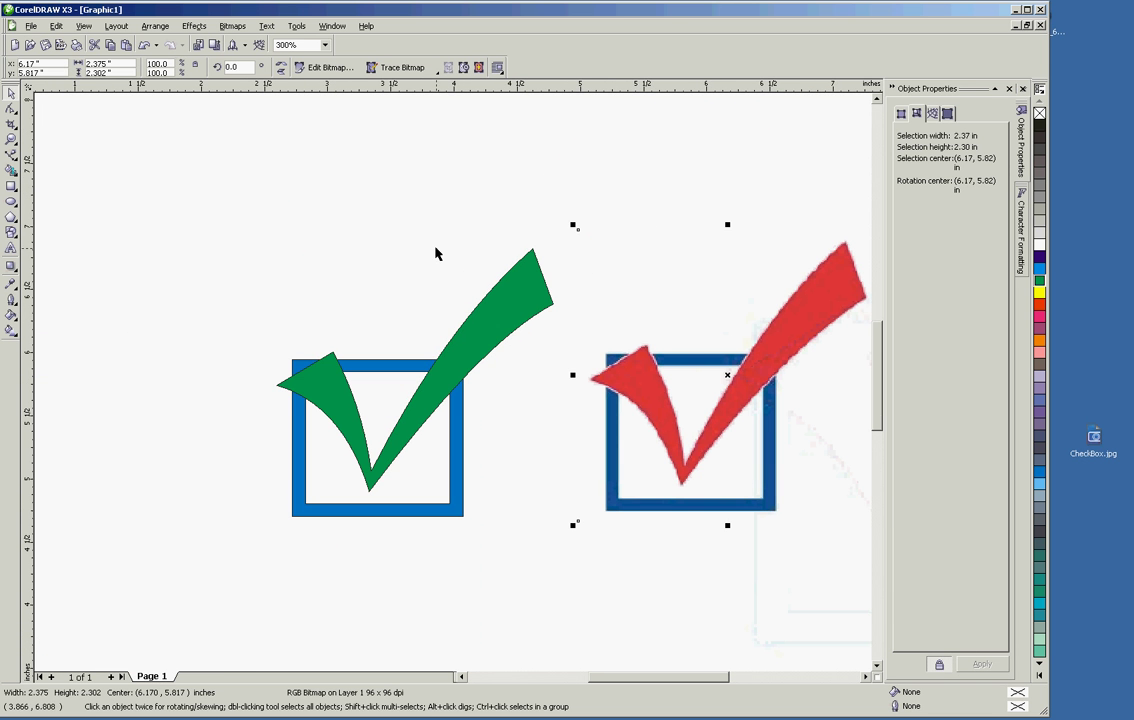
- Change the traced check mark's fill from green to red
left_click(435, 251)
left_click(509, 317)
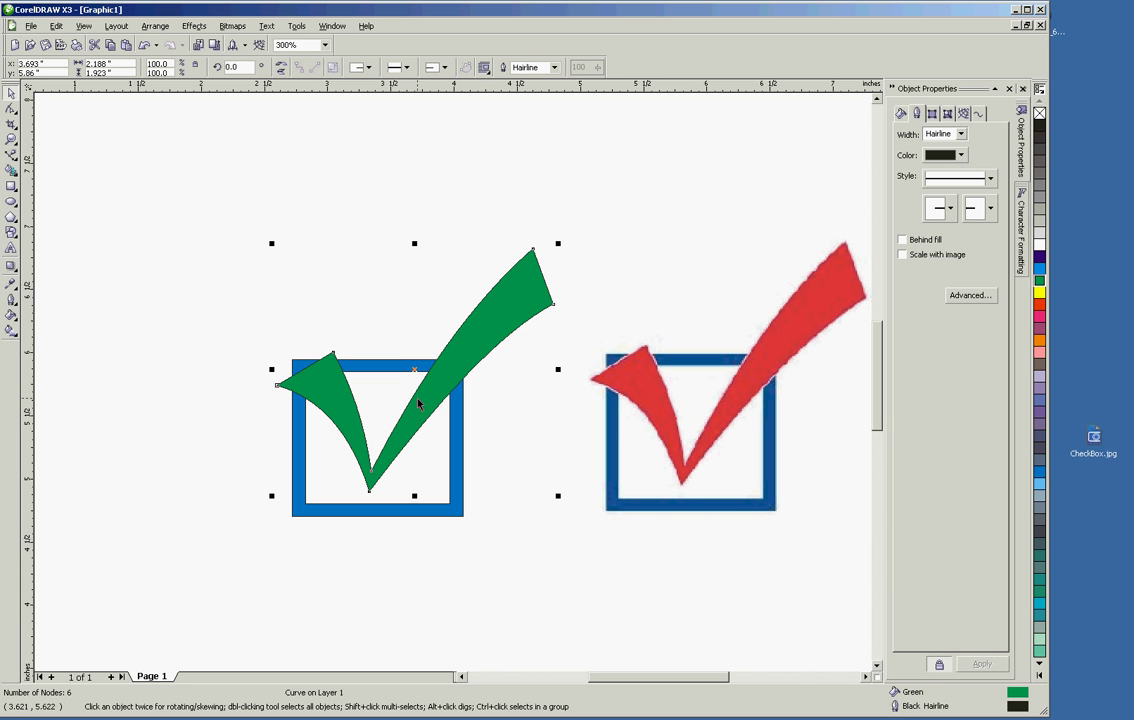
left_click(1037, 309)
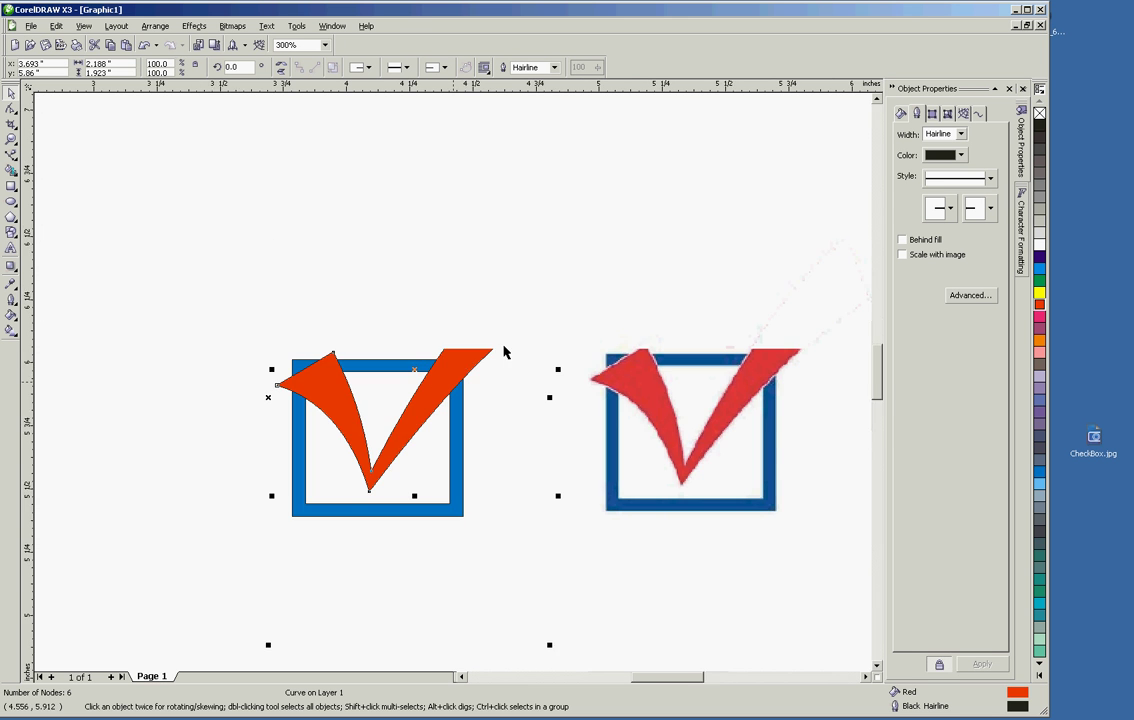
scroll(506, 354, "up", 1)
scroll(519, 435, "right", 2)
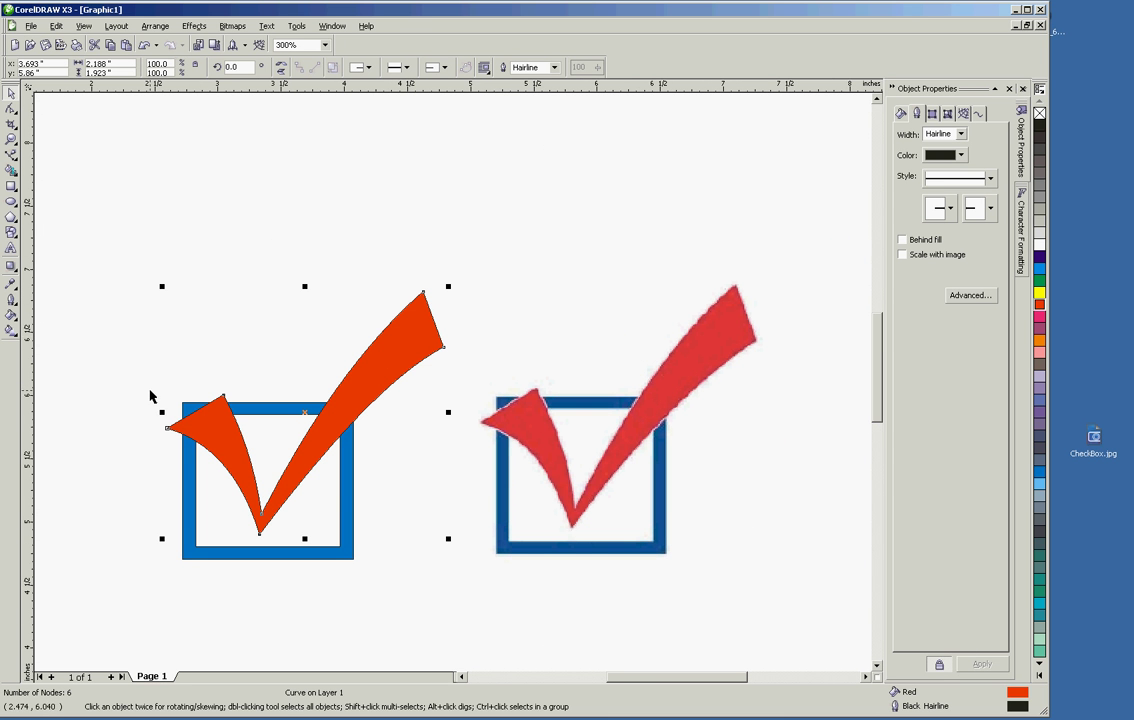
- Set the check mark's outline width to 1/2 point
left_click(12, 303)
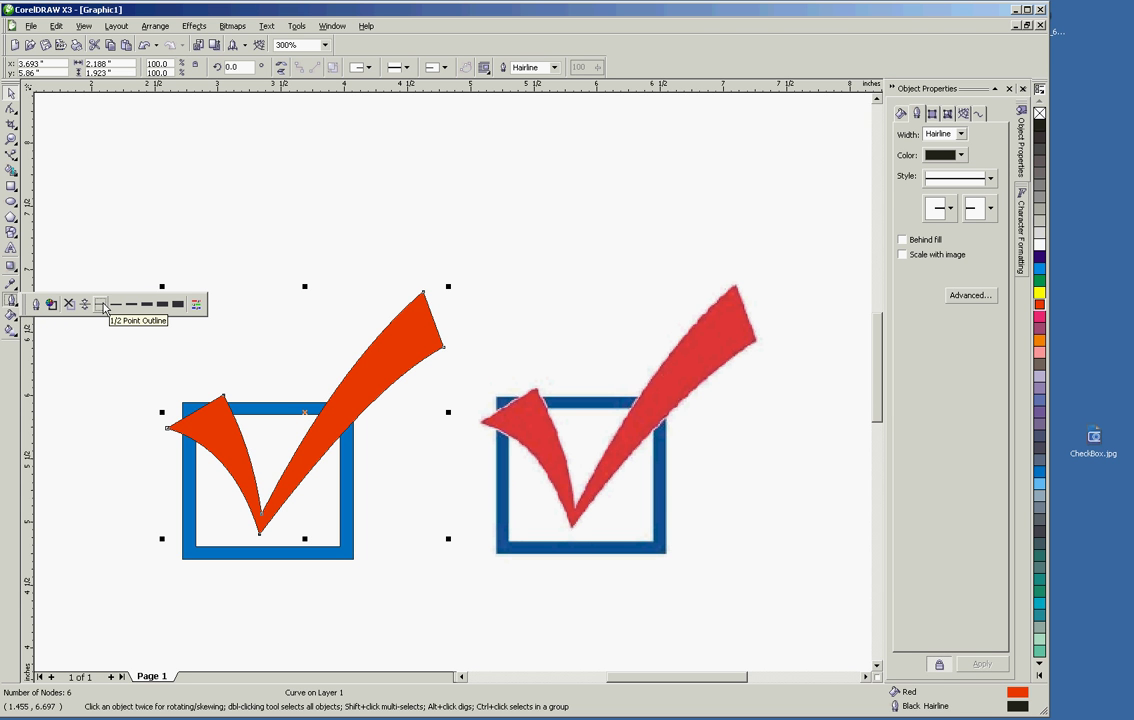
left_click(101, 305)
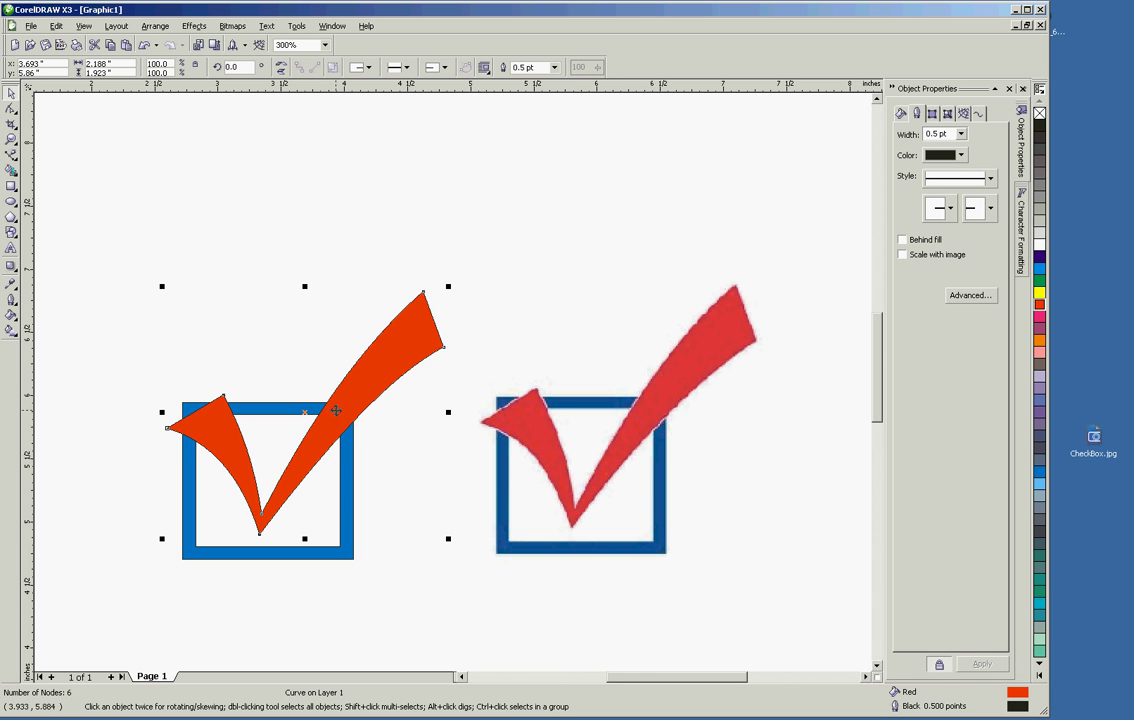
scroll(320, 412, "up", 2)
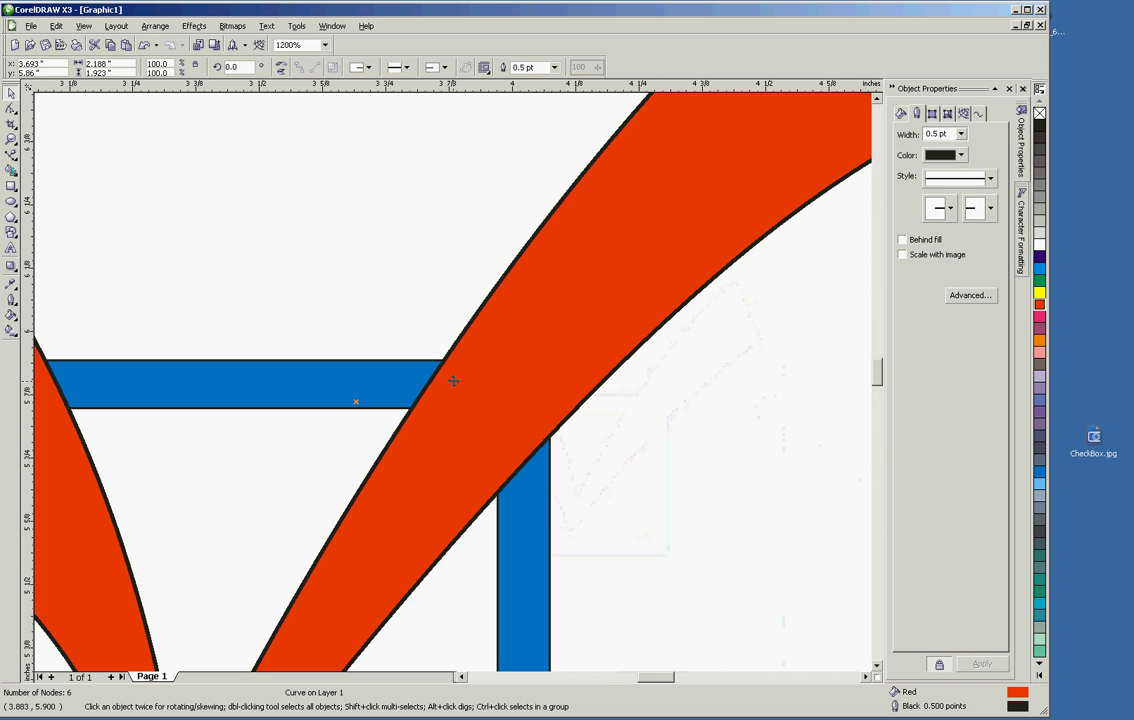
scroll(447, 393, "down", 2)
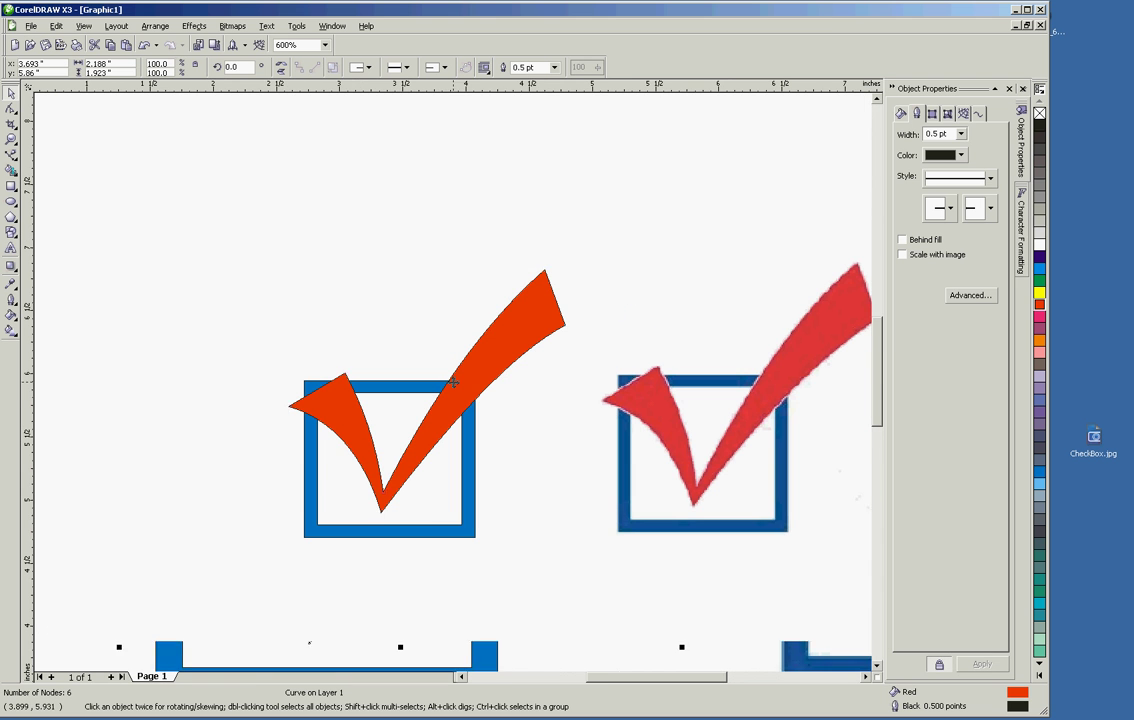
- Colour the check mark's outline white and inspect the gap it makes where the mark crosses the blue frame
right_click(1040, 248)
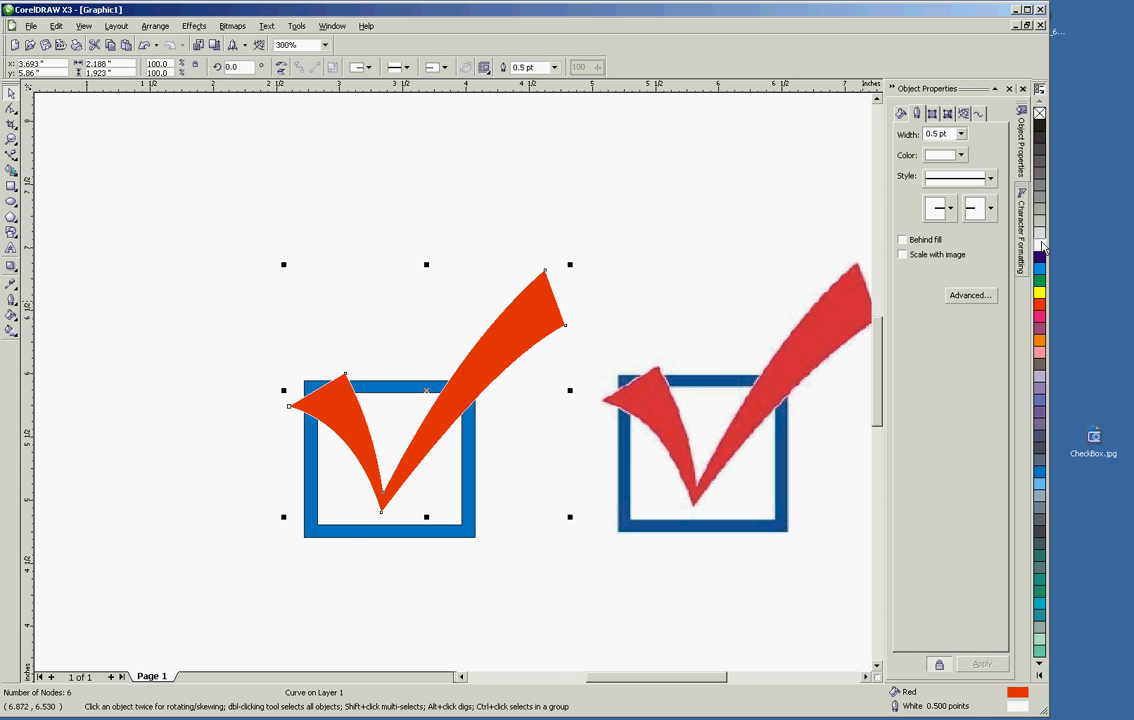
scroll(391, 356, "up", 2)
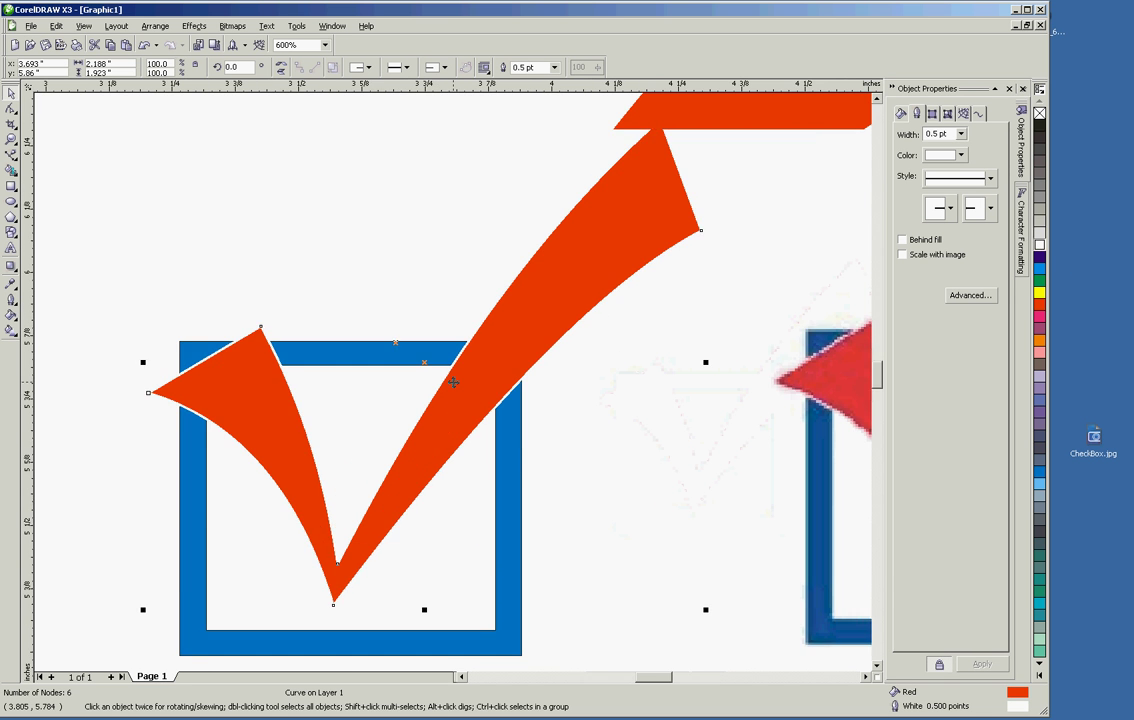
scroll(453, 382, "up", 2)
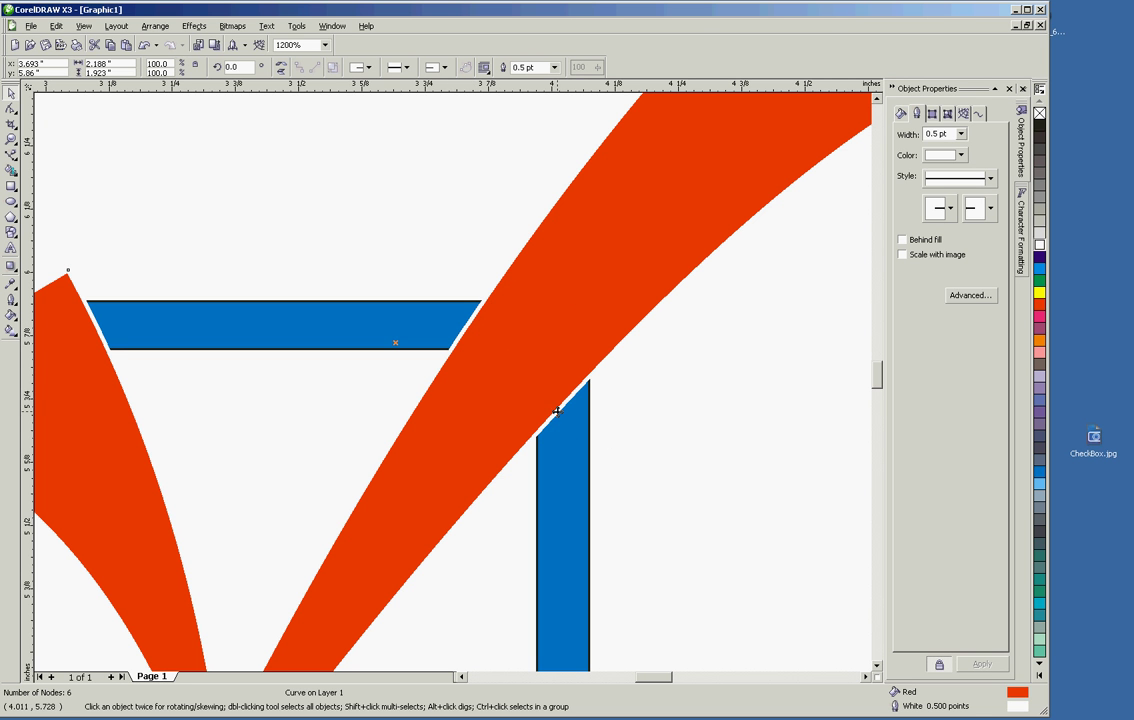
scroll(455, 388, "down", 2)
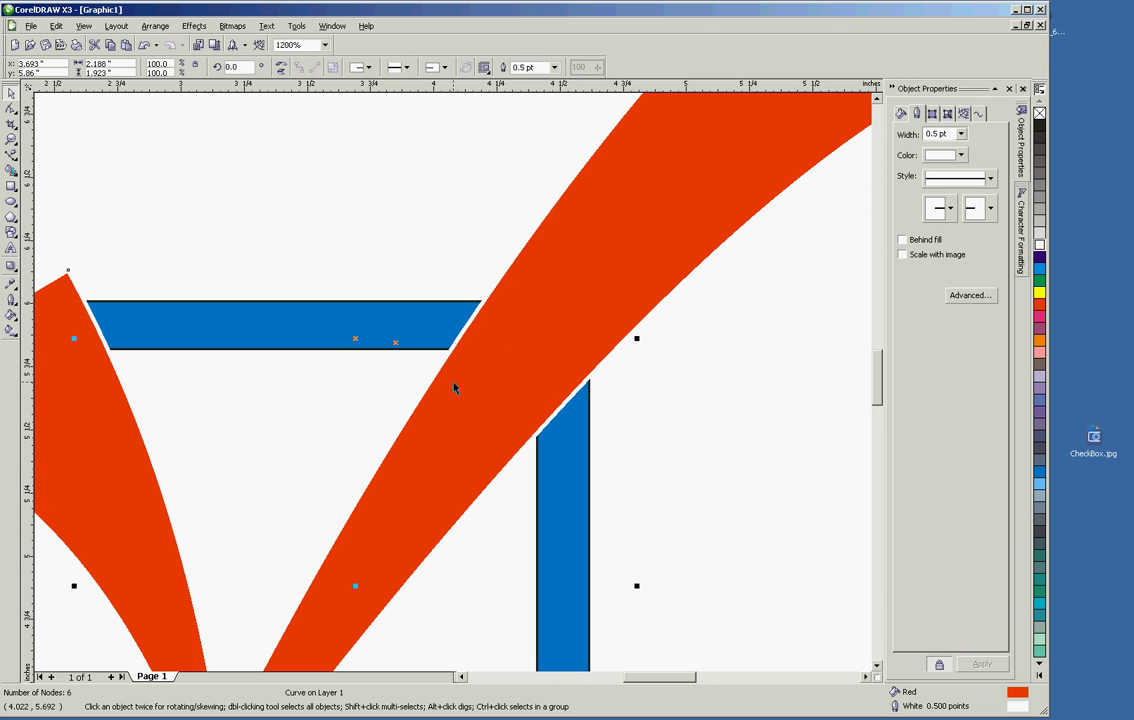
scroll(481, 417, "up", 2)
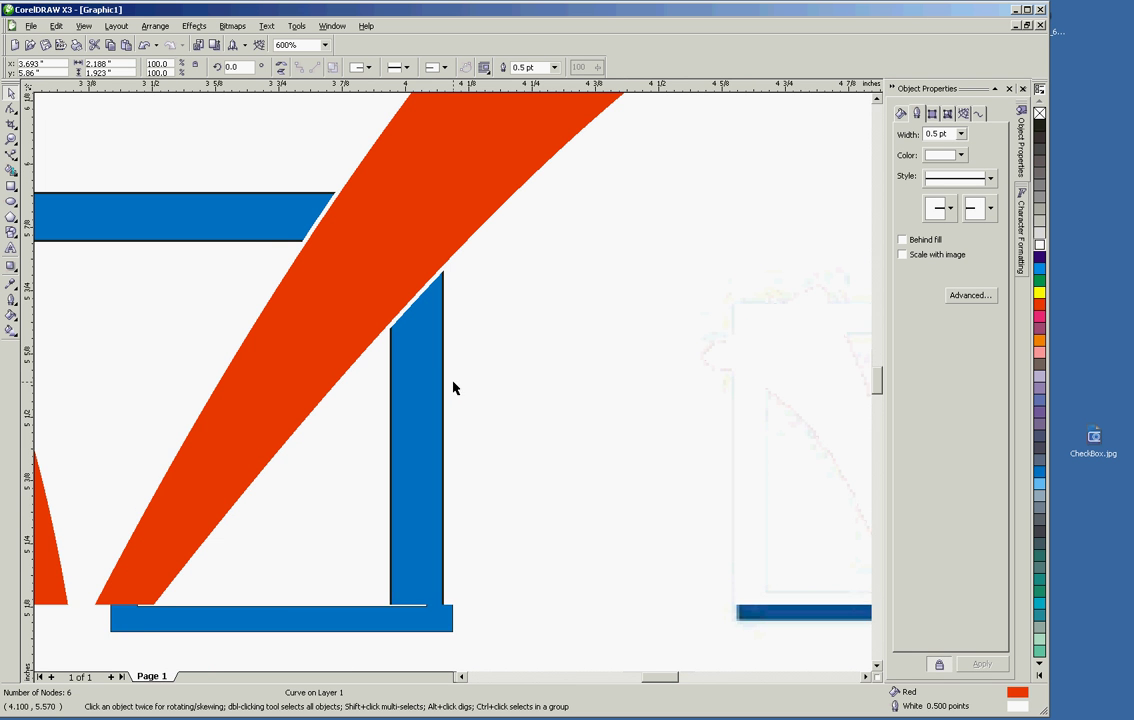
scroll(453, 387, "down", 2)
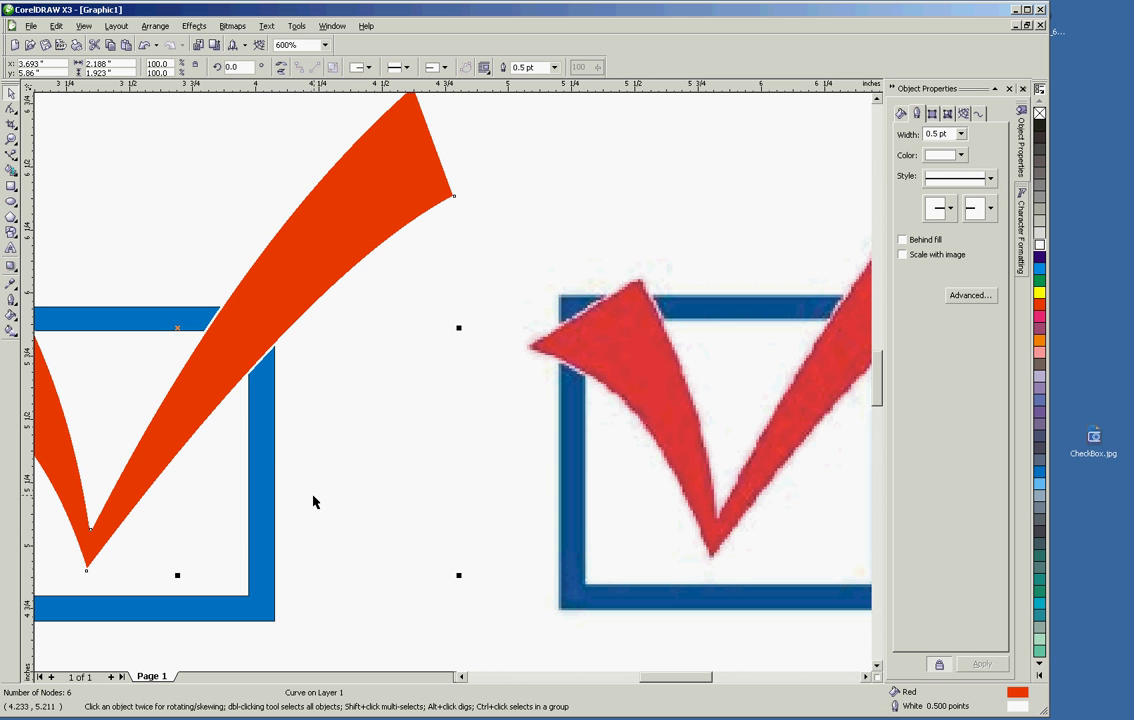
- Remove the outline from the blue square frame and inspect its edges beside the check mark
left_click(265, 604)
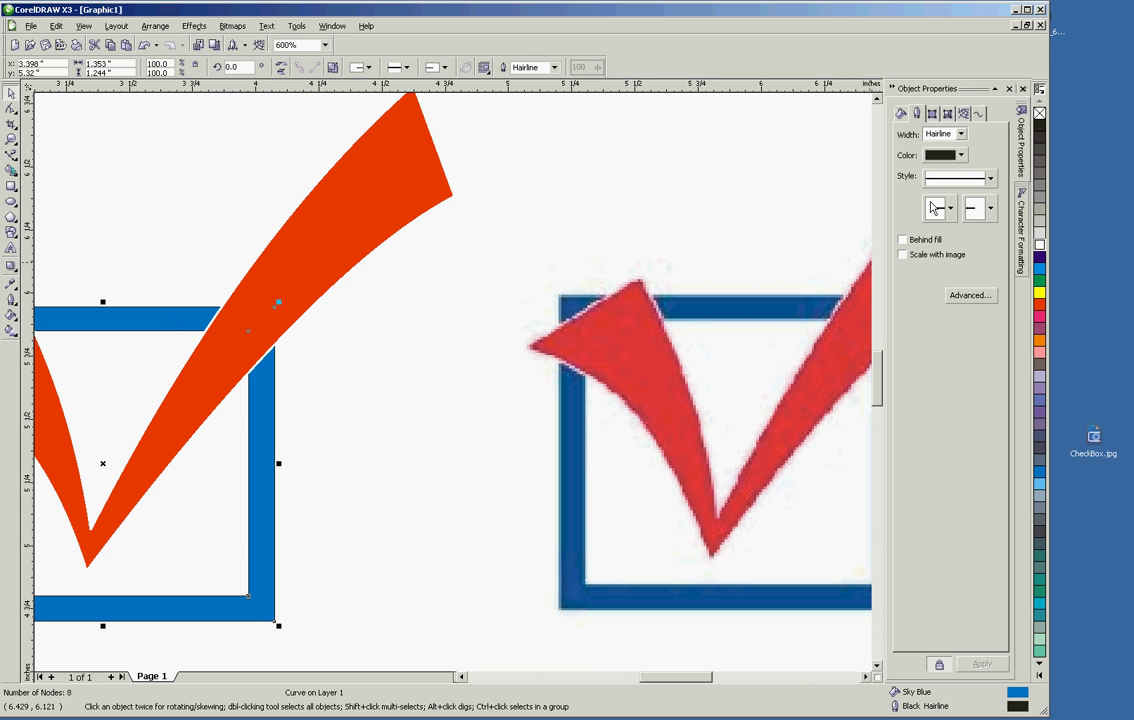
right_click(1039, 113)
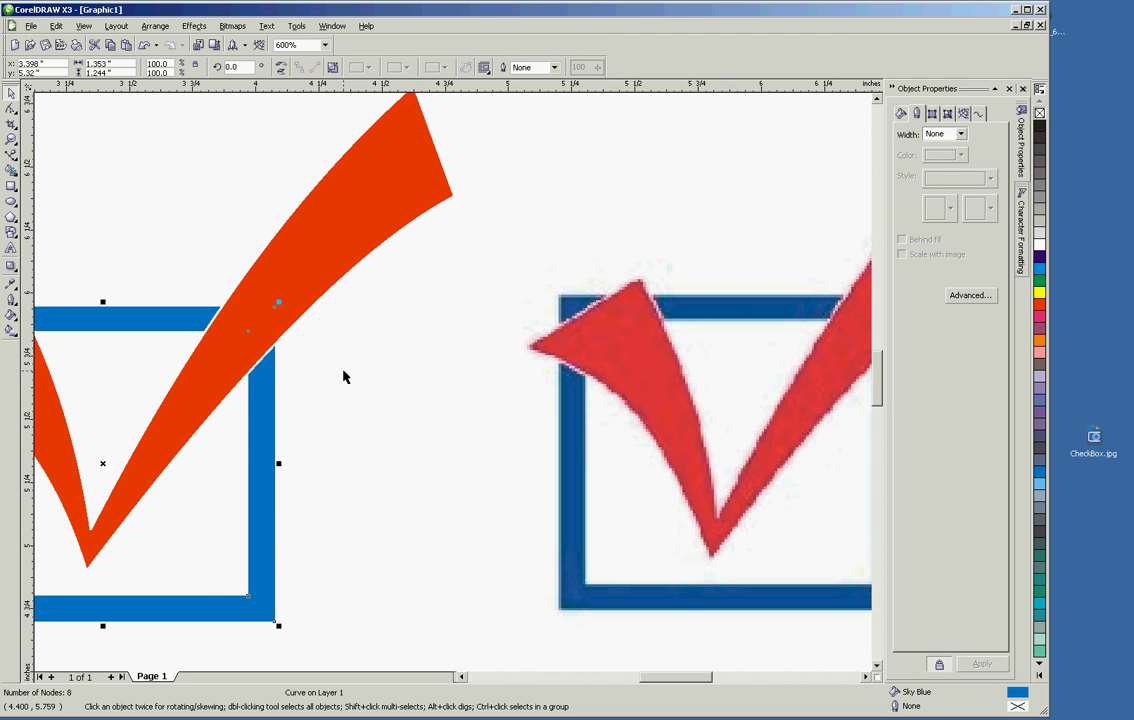
scroll(453, 382, "up", 1)
scroll(453, 382, "up", 1)
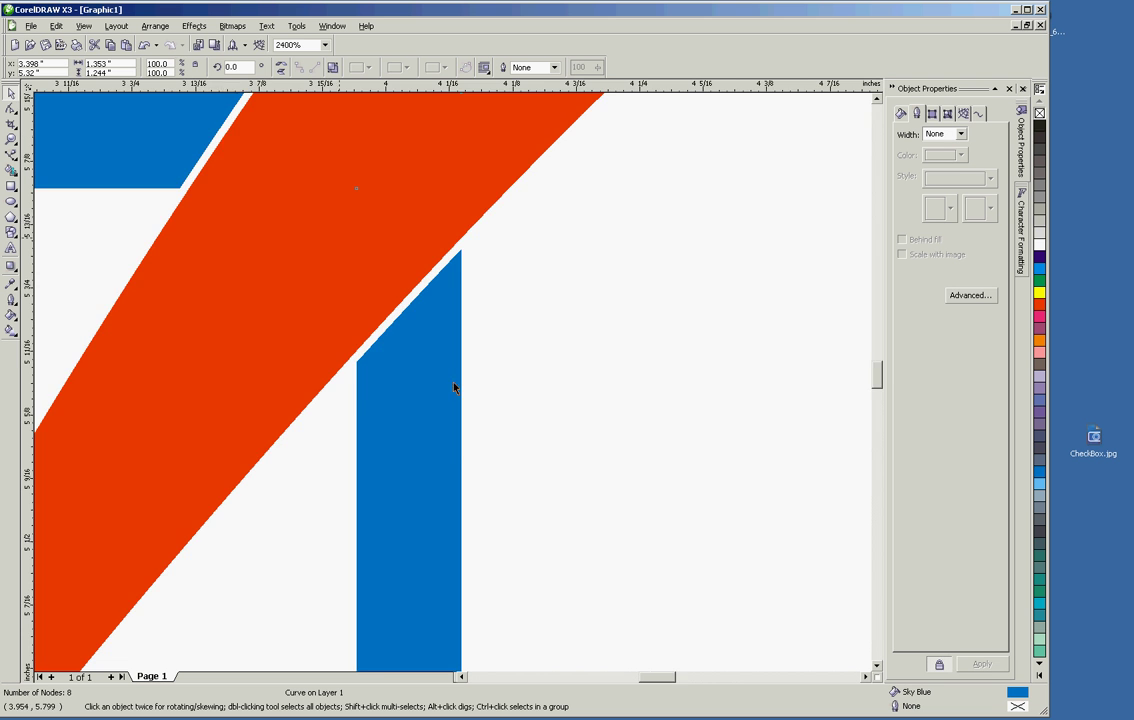
scroll(455, 388, "down", 2)
scroll(455, 388, "down", 1)
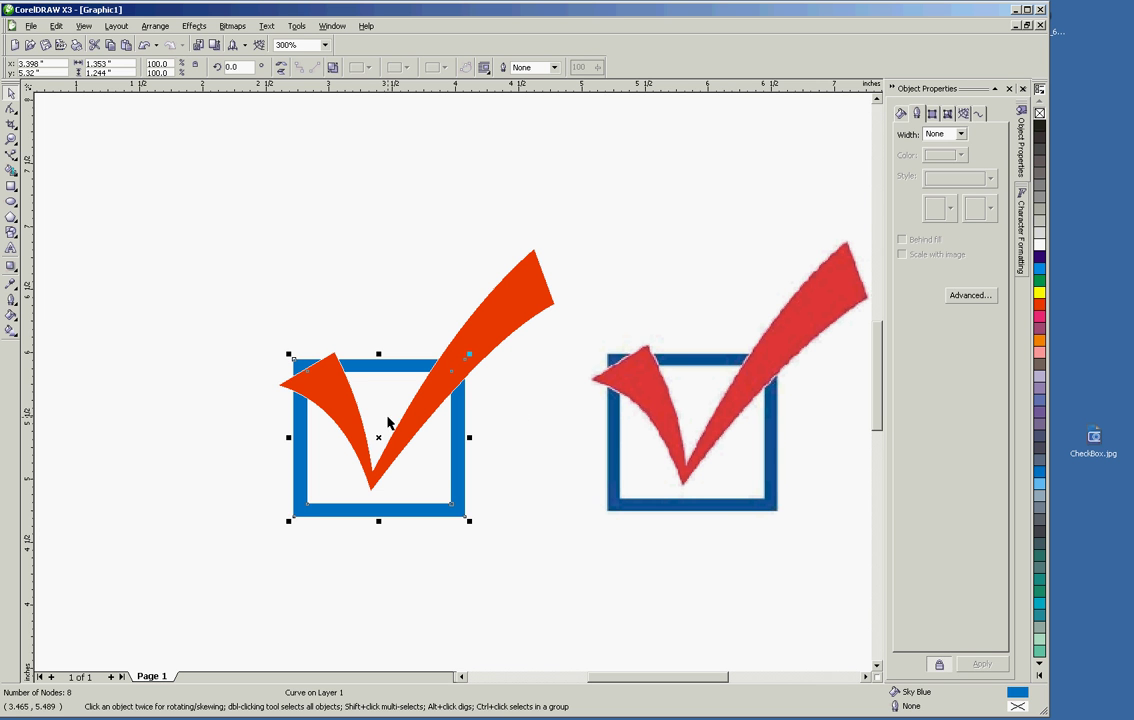
- Delete the original check box bitmap and review the finished vector check box on the page
left_click(662, 420)
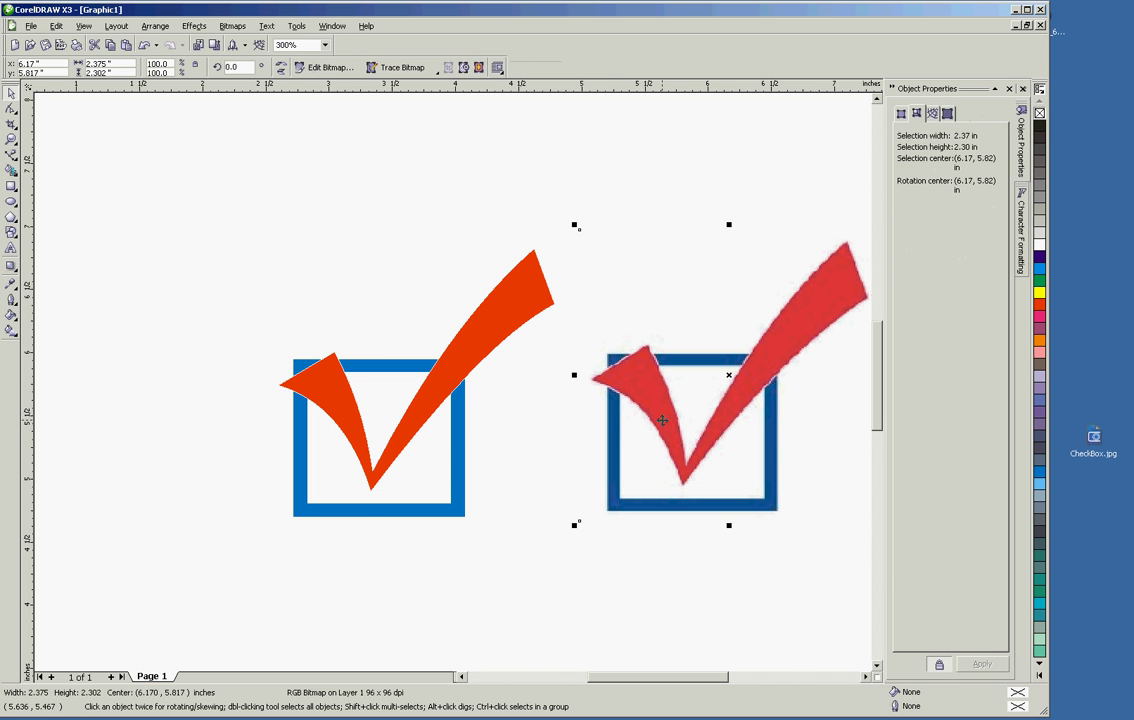
key("Delete")
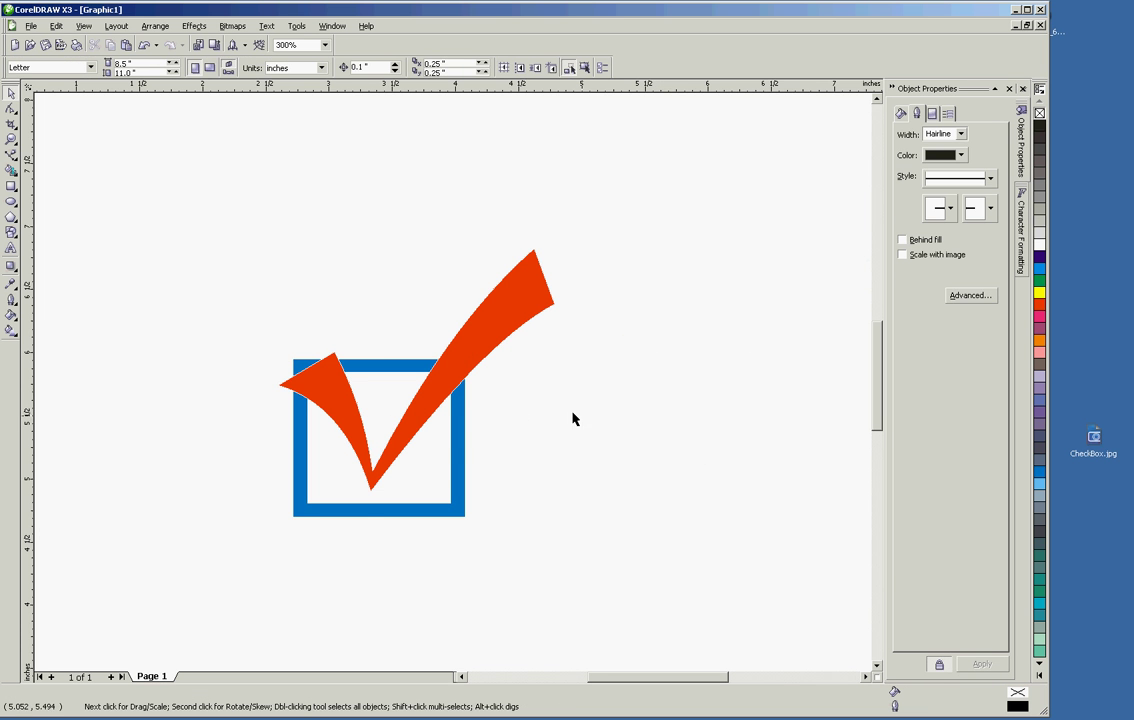
scroll(425, 443, "down", 4)
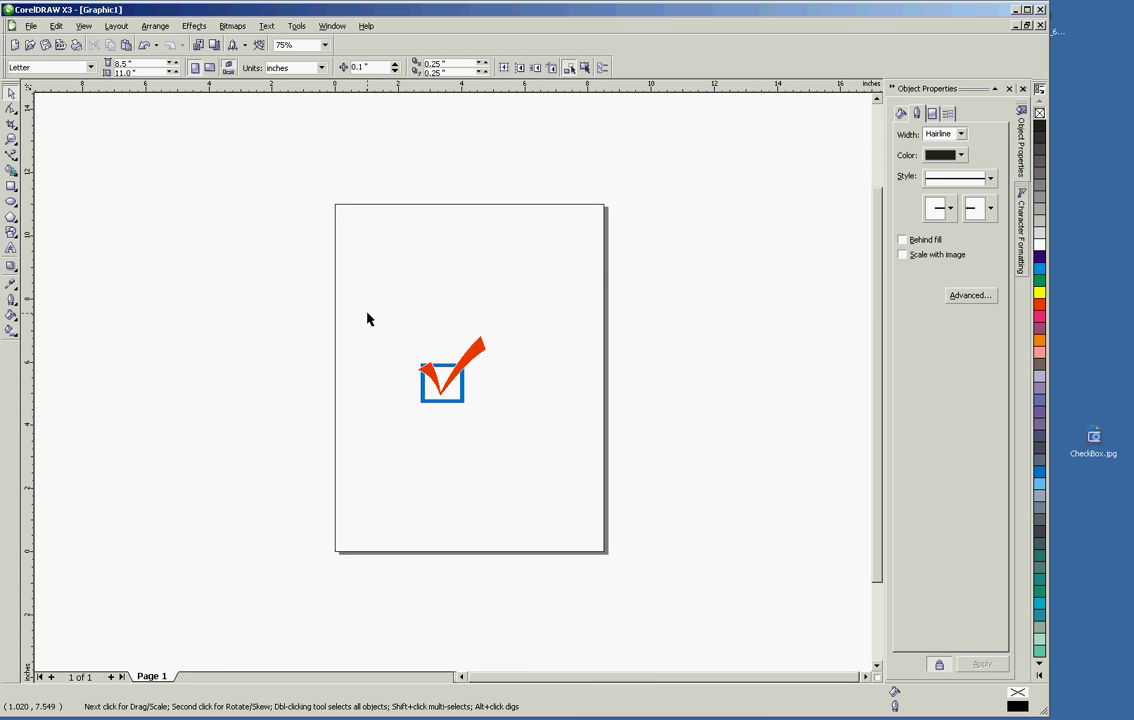
scroll(490, 418, "up", 2)
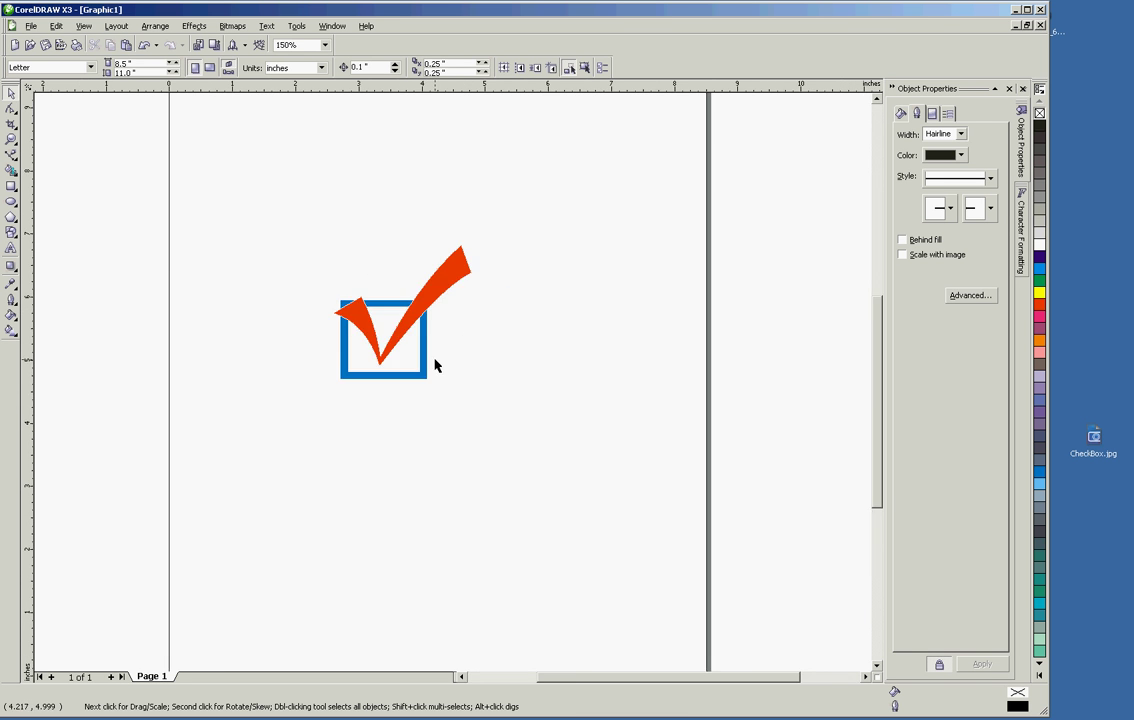
scroll(378, 330, "up", 2)
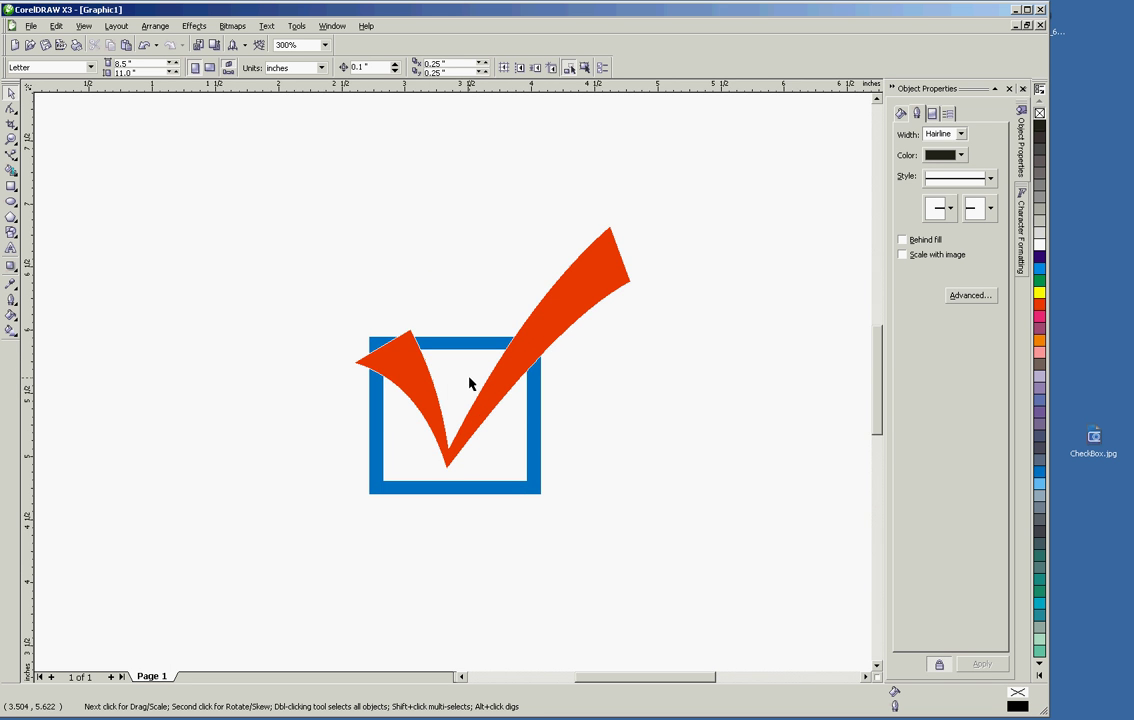
scroll(476, 387, "up", 1)
scroll(468, 385, "down", 1)
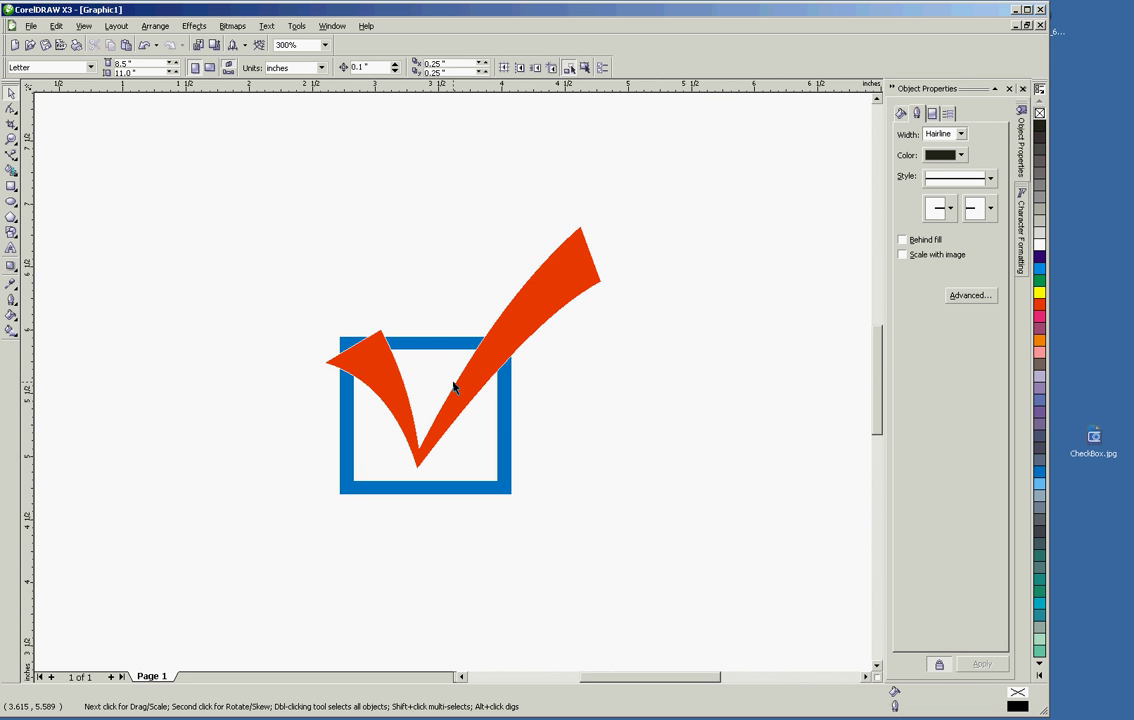
scroll(453, 387, "down", 2)
scroll(453, 387, "down", 1)
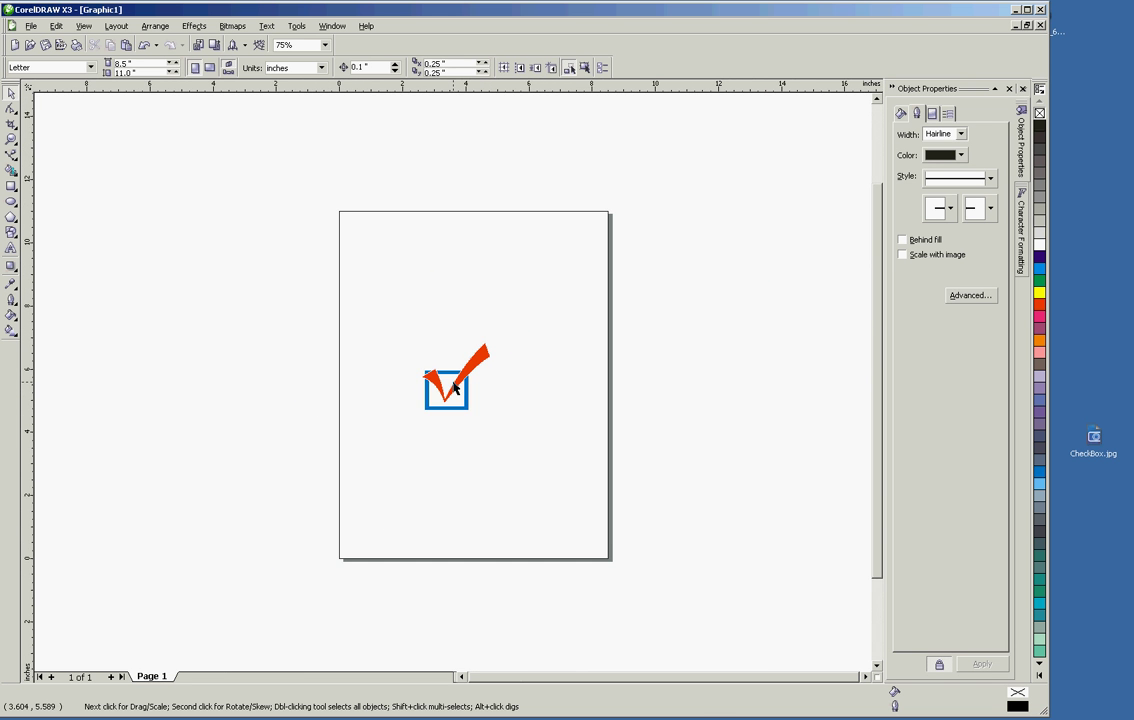